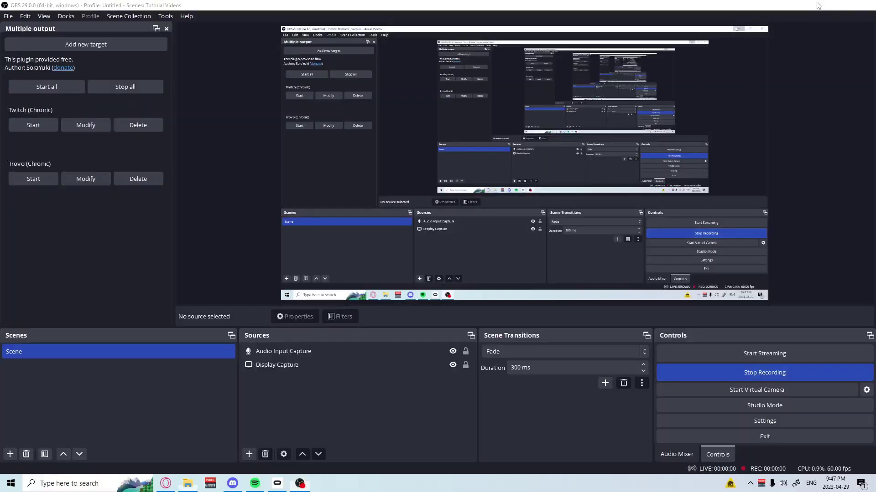
- Download the Voicemeeter 3.0.2.8 setup EXE from the VB-Audio page and save it to the desktop
left_click(818, 6)
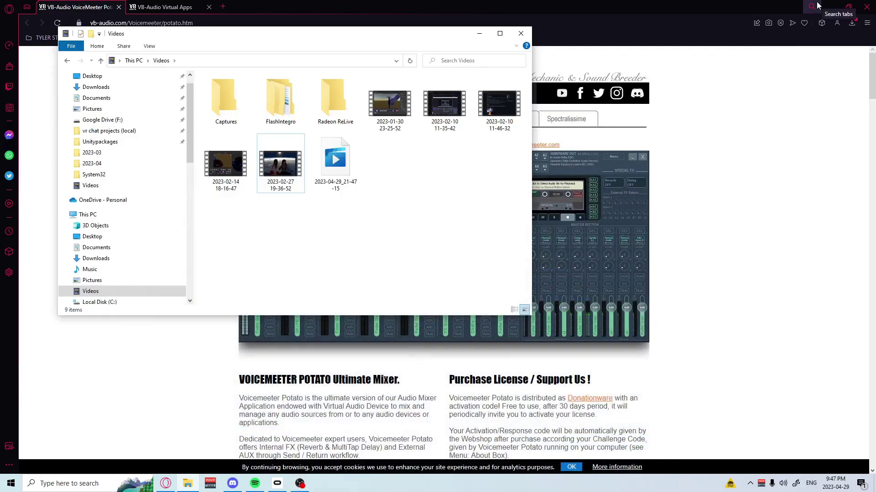
left_click(487, 36)
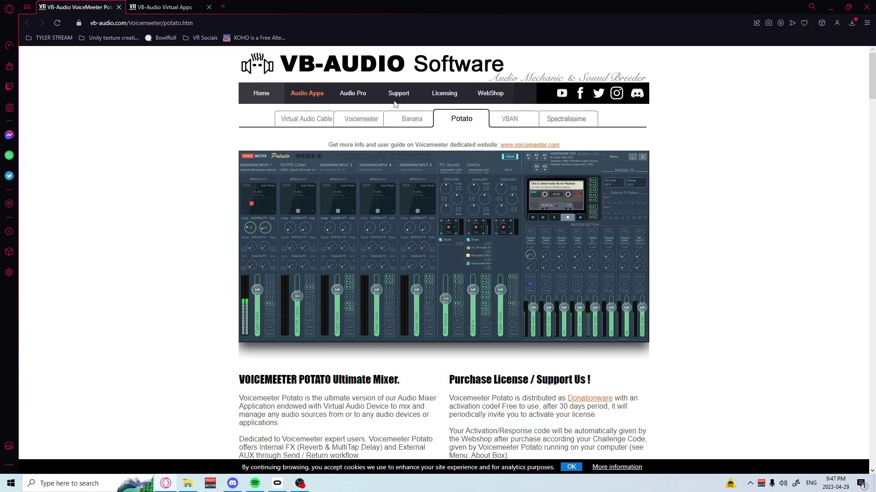
scroll(458, 116, "down", 5)
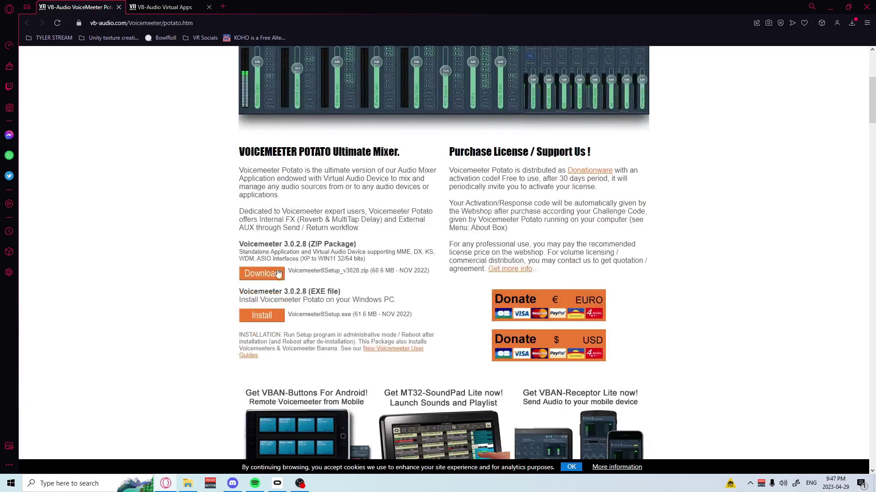
left_click(259, 317)
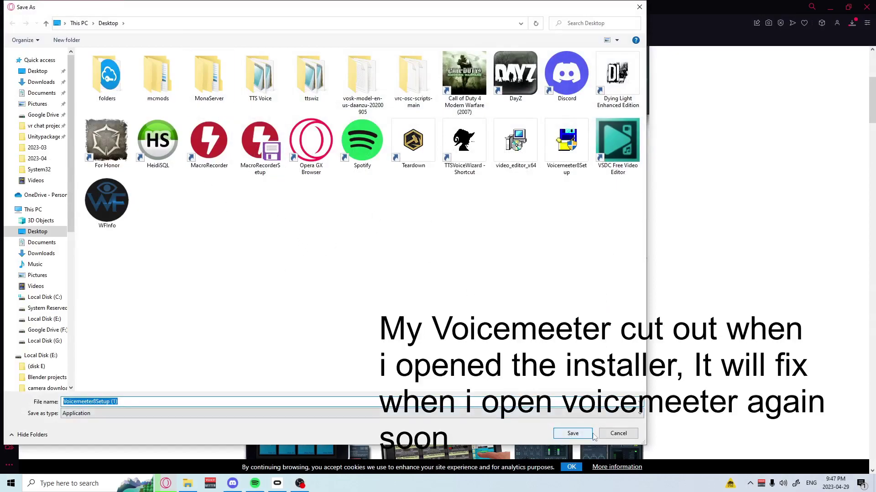
left_click(618, 434)
left_click(830, 7)
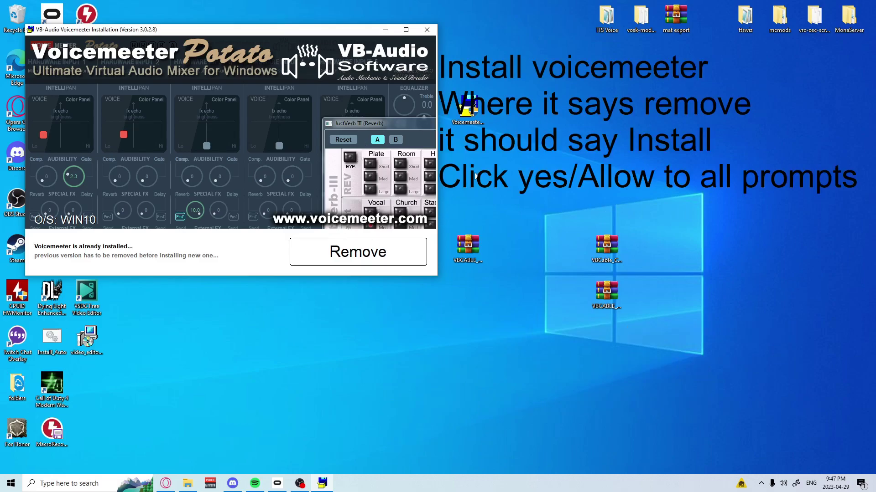
left_click(427, 29)
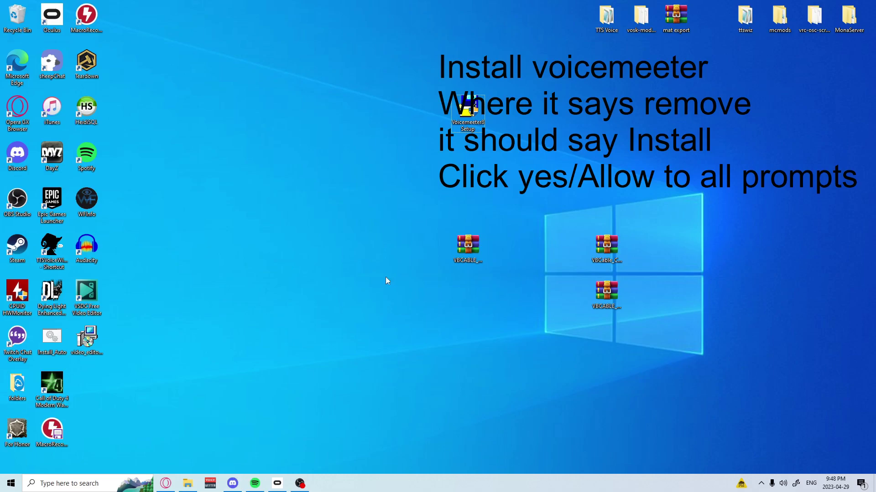
- Open the VBCABLE_Driver_Pack43 archive in WinRAR and dismiss the license reminder
left_click_drag(483, 123, 275, 169)
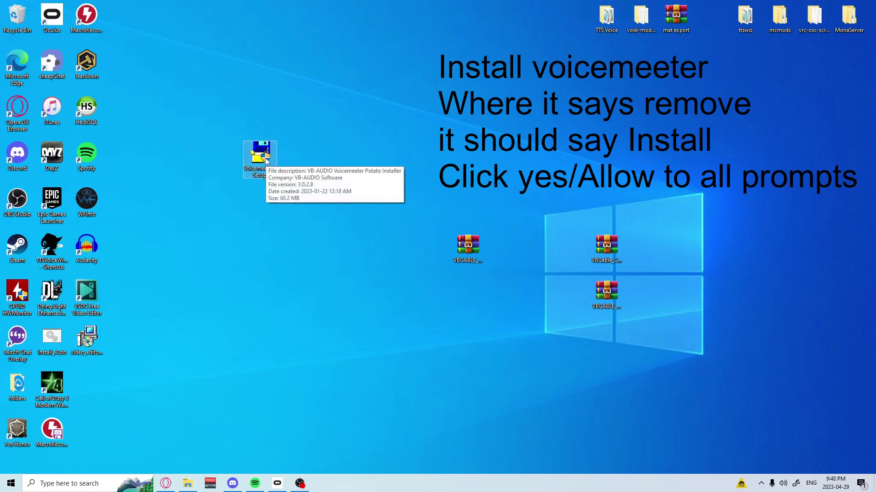
double_click(468, 256)
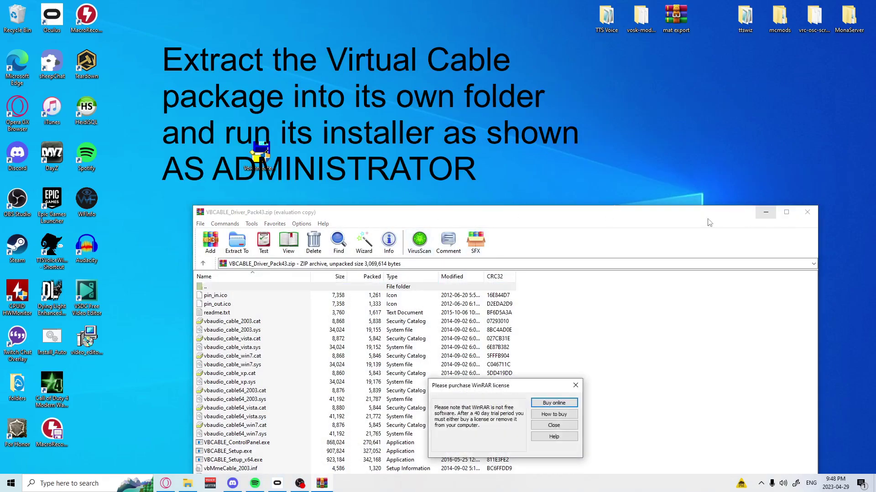
left_click(567, 425)
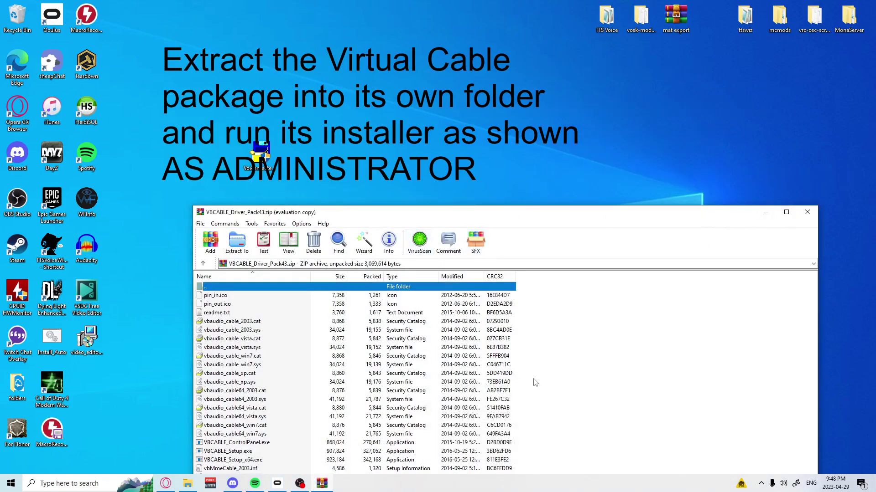
- Create a new desktop folder named Cable
right_click(604, 130)
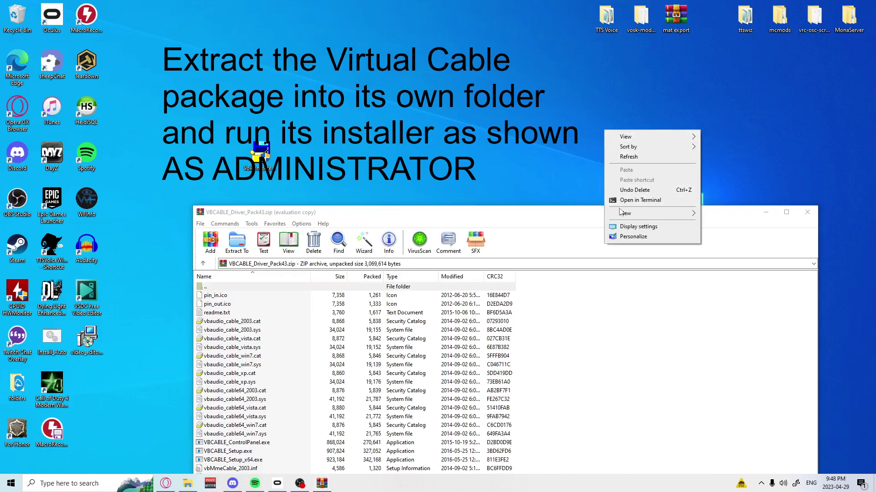
mouse_move(624, 213)
left_click(724, 213)
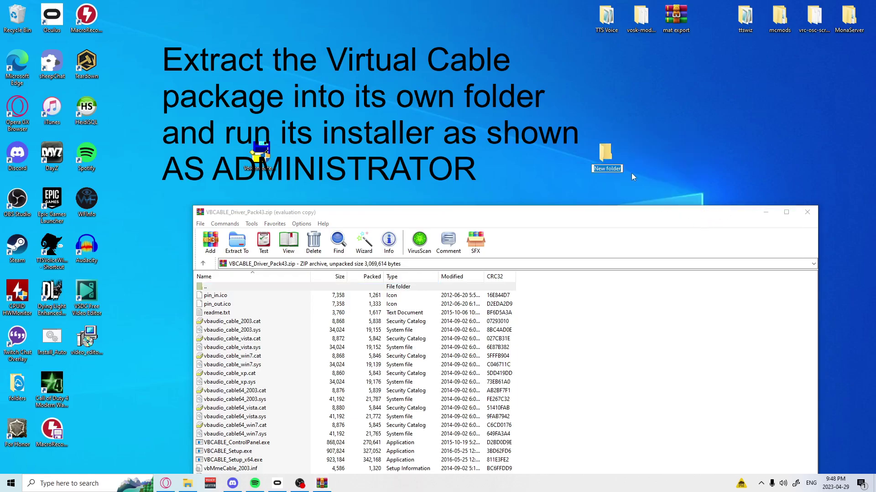
type("Cable")
key("Return")
left_click(360, 343)
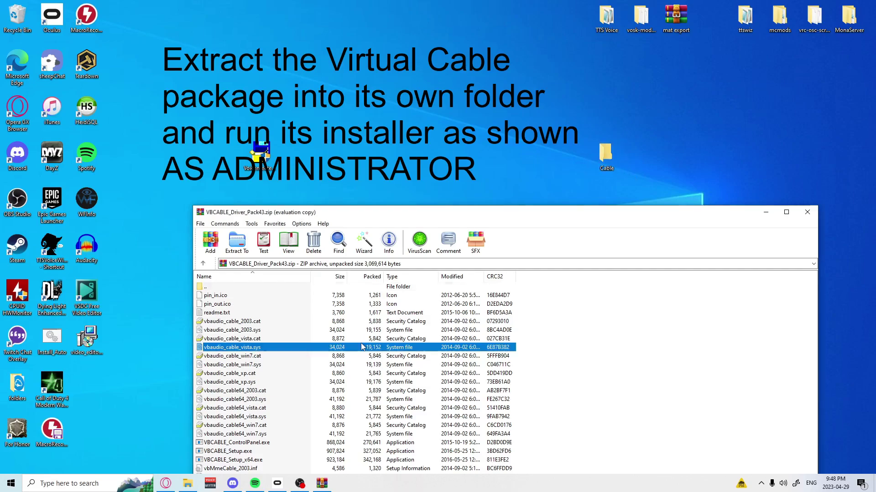
- Extract all VBCABLE_Driver_Pack43 files into the Cable folder and close WinRAR
key("ctrl+a")
left_click_drag(597, 161, 598, 160)
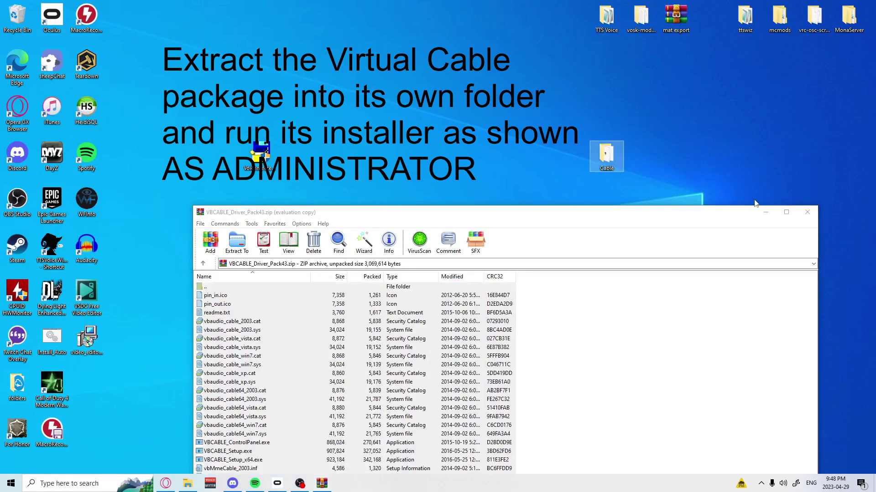
left_click(810, 216)
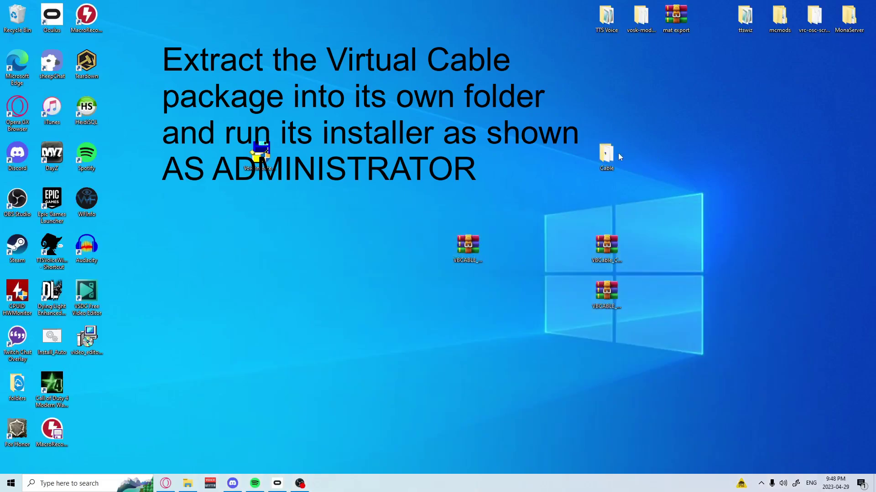
- Run VBCABLE_Setup_x64 from the Cable folder as administrator, then close the installer and folder
double_click(616, 157)
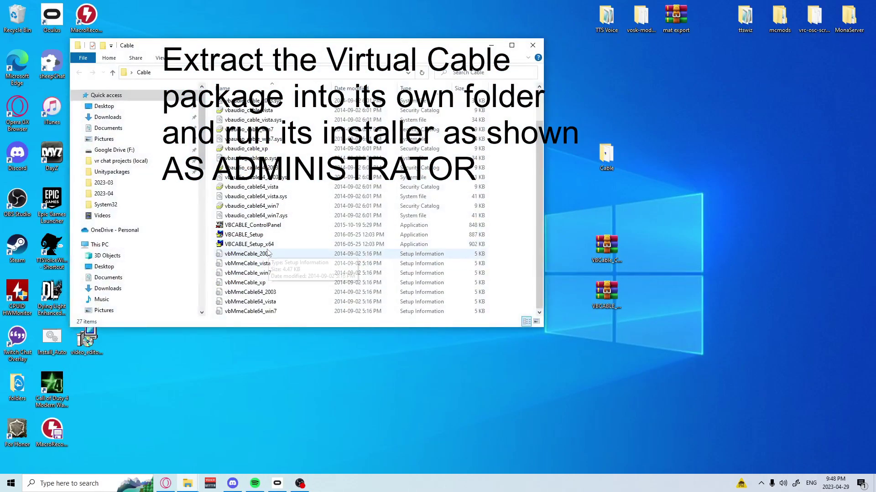
right_click(256, 245)
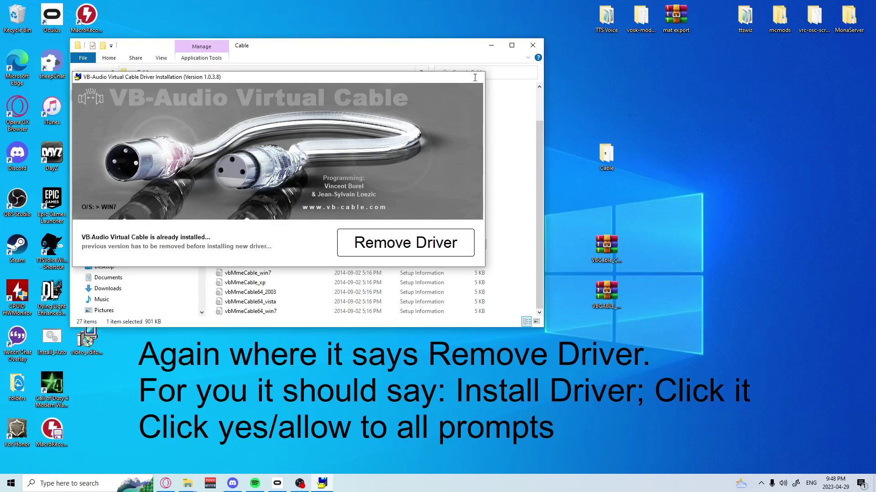
left_click(474, 78)
left_click(532, 45)
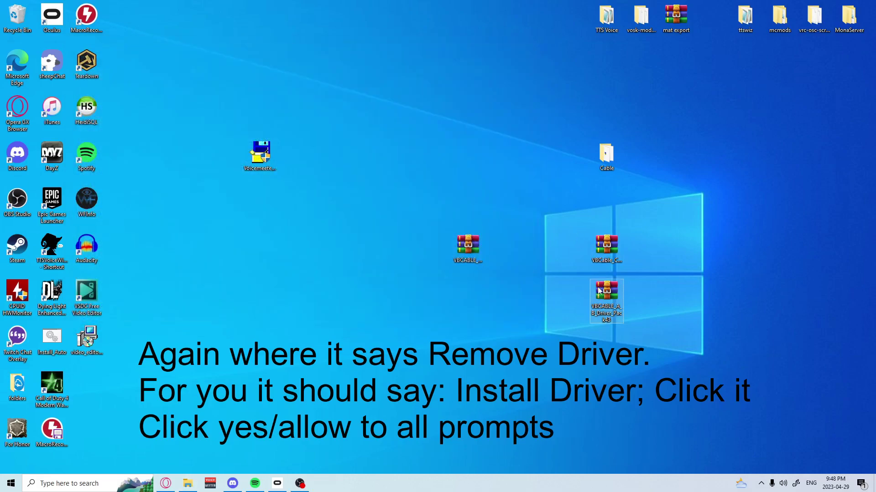
- Copy VBCable_CD_PackSetup.exe from its archive onto the desktop and close WinRAR
left_click(610, 246)
double_click(609, 245)
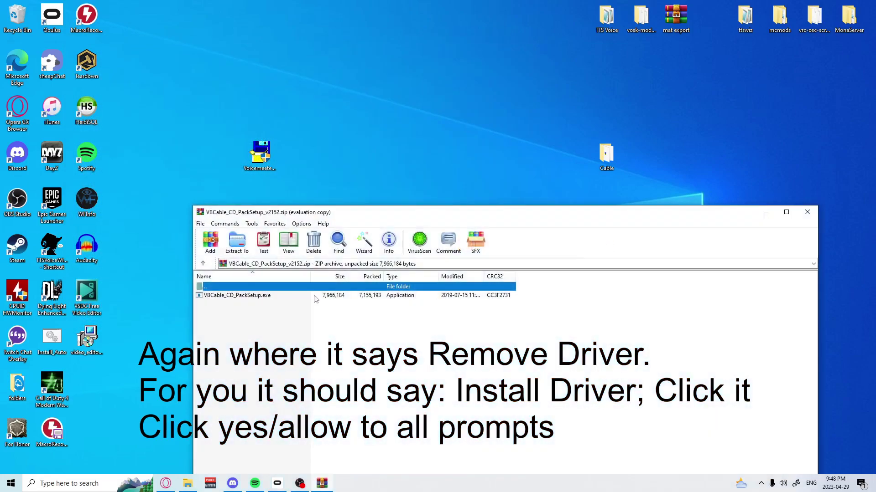
left_click_drag(322, 190, 324, 187)
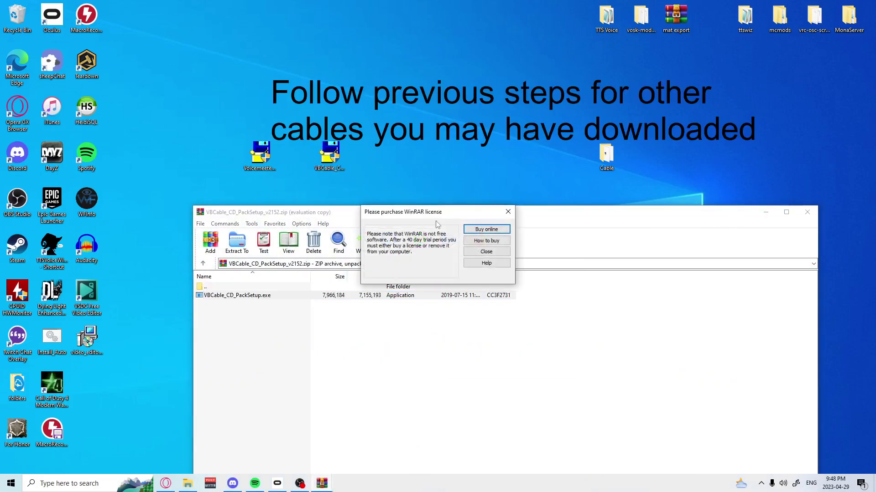
left_click(506, 211)
left_click(807, 212)
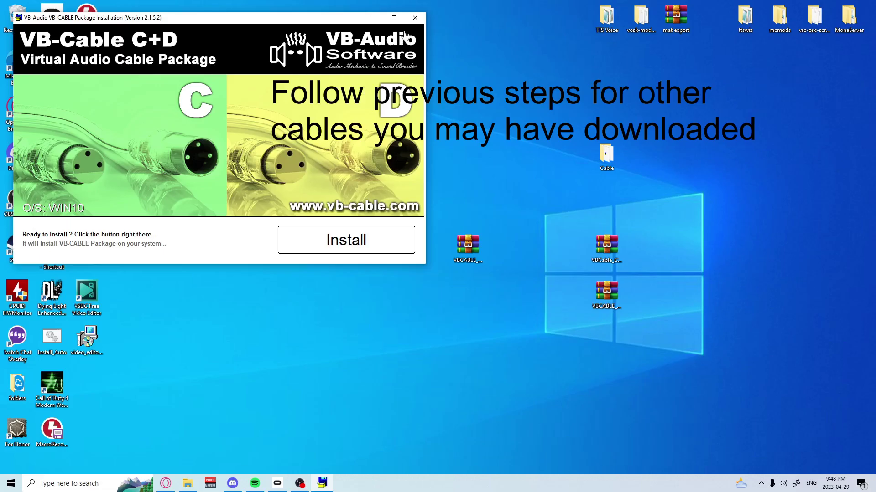
- Install the VB-Cable C+D drivers, accept the reboot notice, and close the thank-you page
left_click(330, 248)
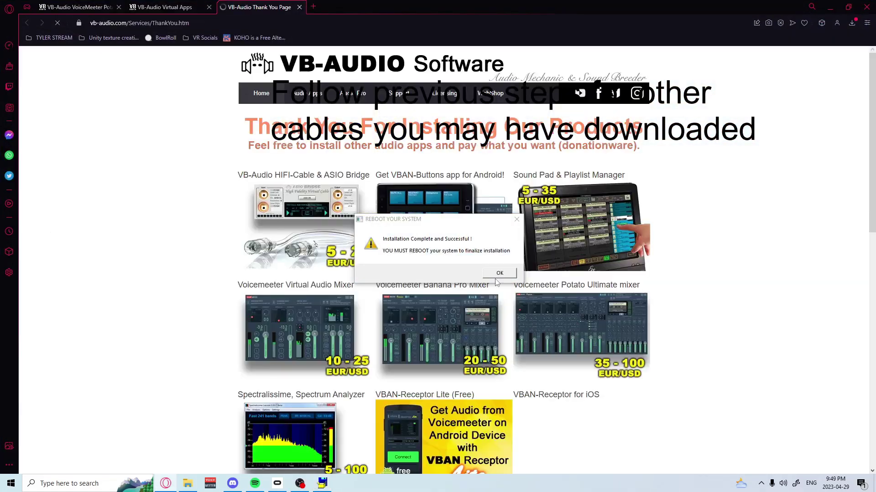
left_click(493, 274)
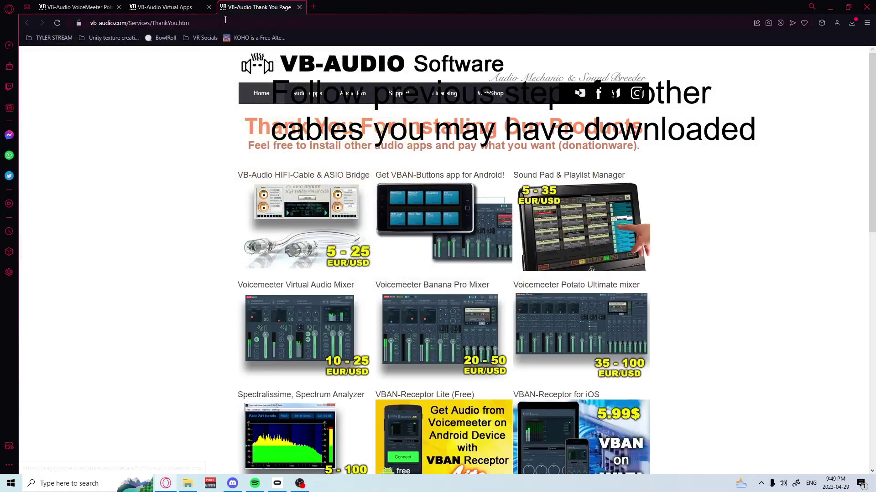
left_click(299, 7)
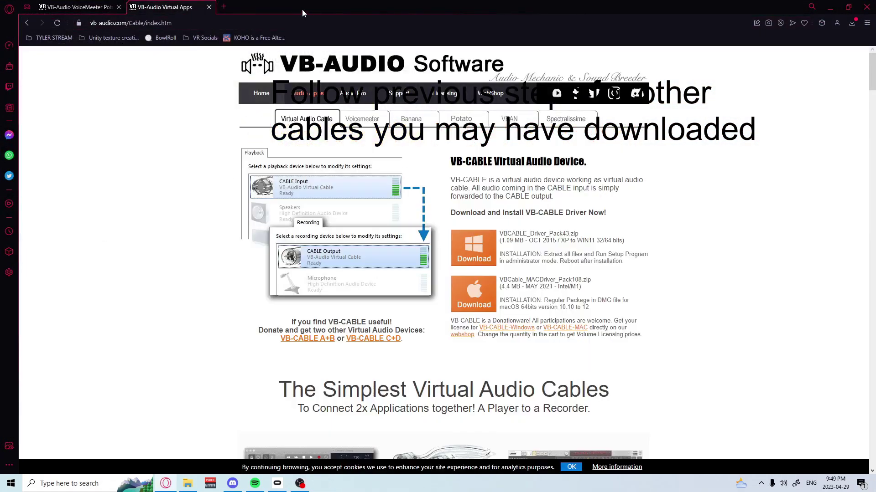
left_click(830, 6)
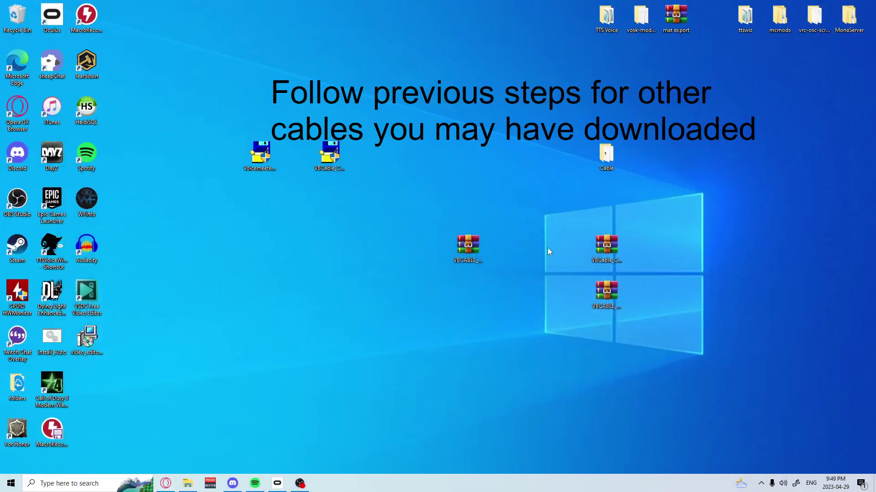
- Acknowledge the VB-Cable C+D driver installation warning
left_click(329, 158)
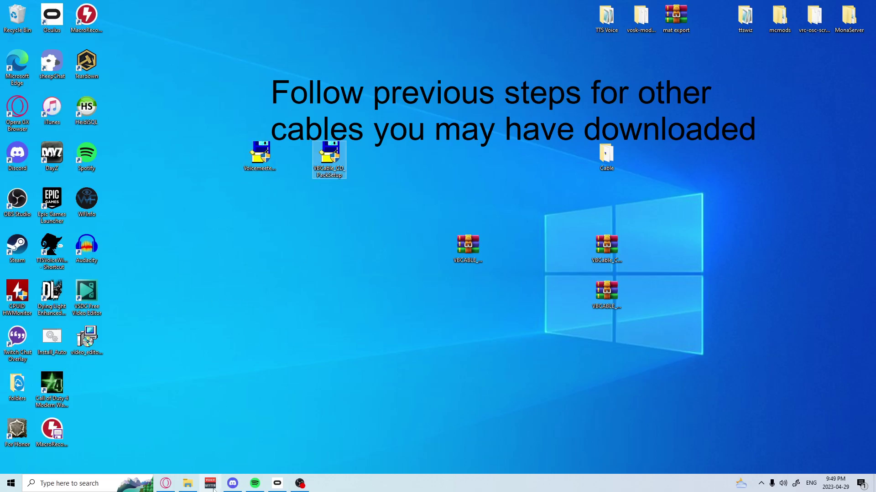
left_click(390, 155)
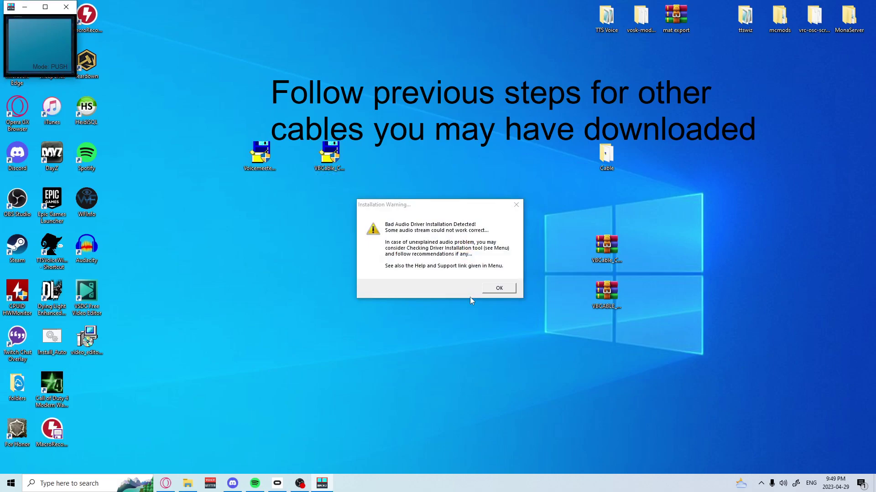
left_click(492, 293)
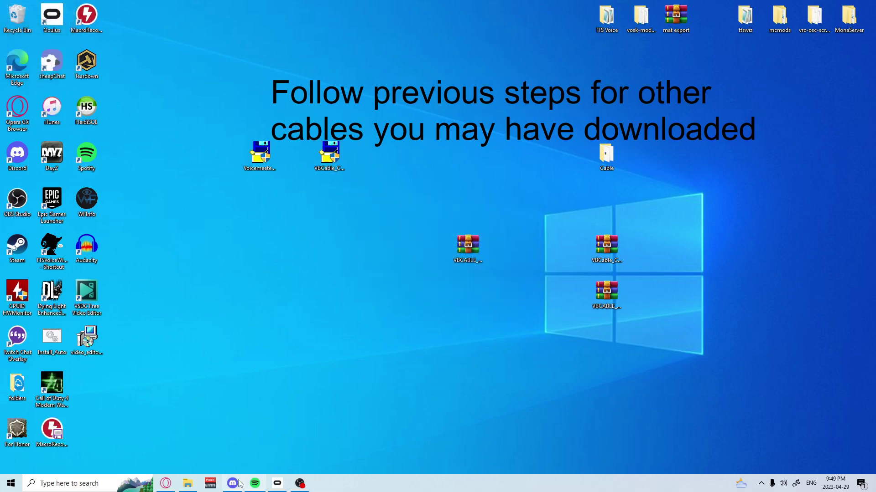
- Turn off the Special FX Reverb in Voicemeeter Potato and move its window lower right
left_click(210, 483)
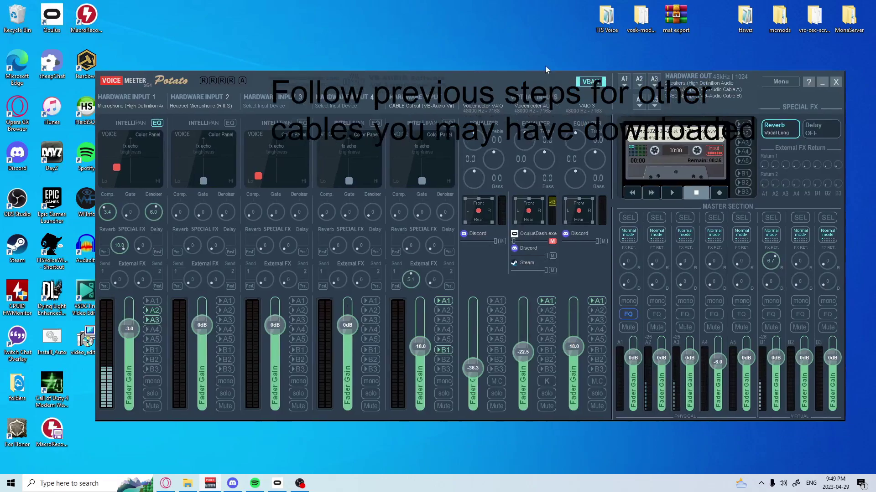
left_click_drag(545, 70, 557, 54)
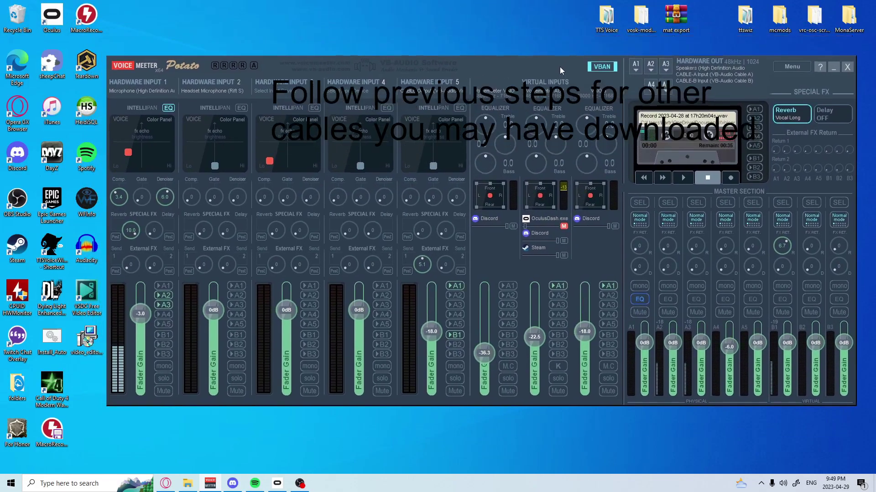
left_click(801, 115)
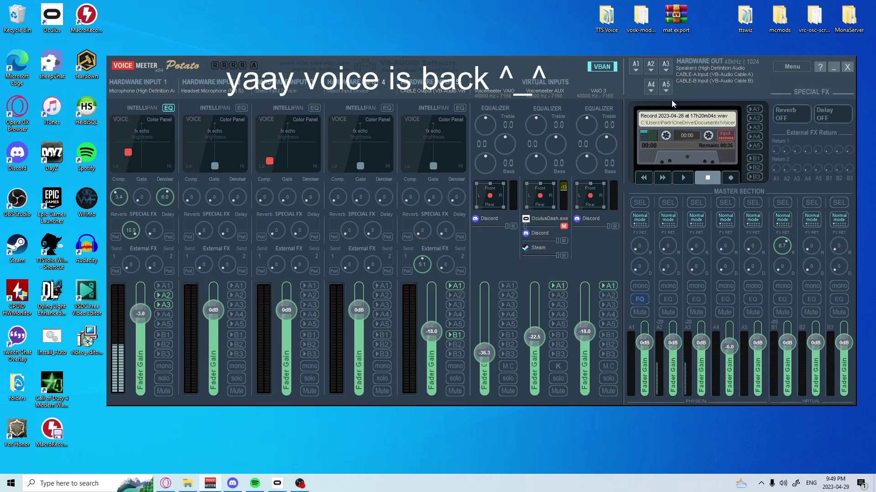
left_click_drag(458, 65, 427, 111)
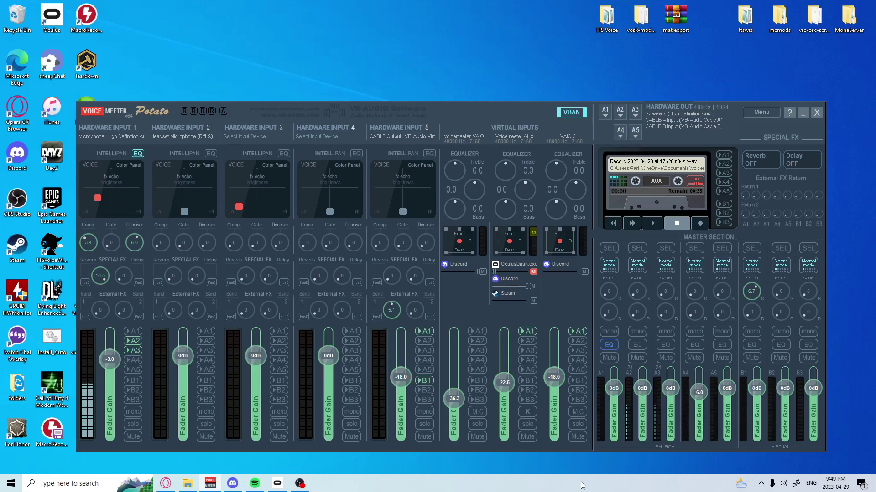
- Open the Sound control panel with mmsys.cpl and center its window
key("super")
type("mm")
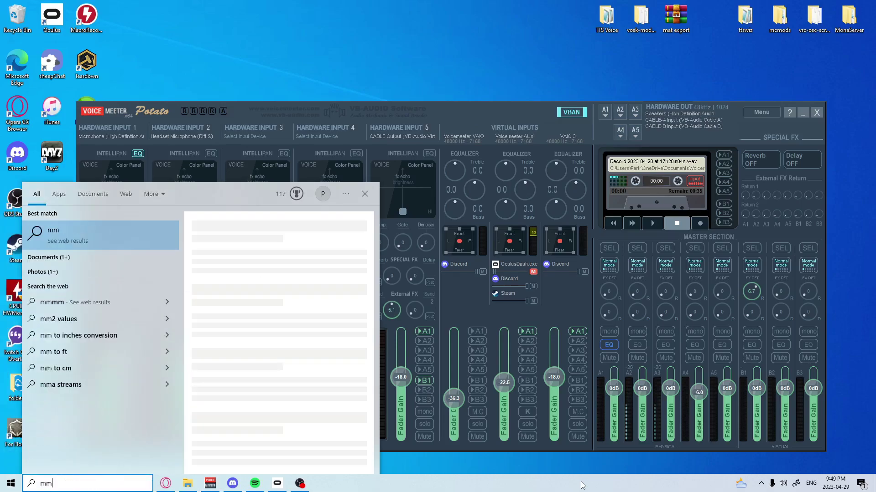
type("sys.")
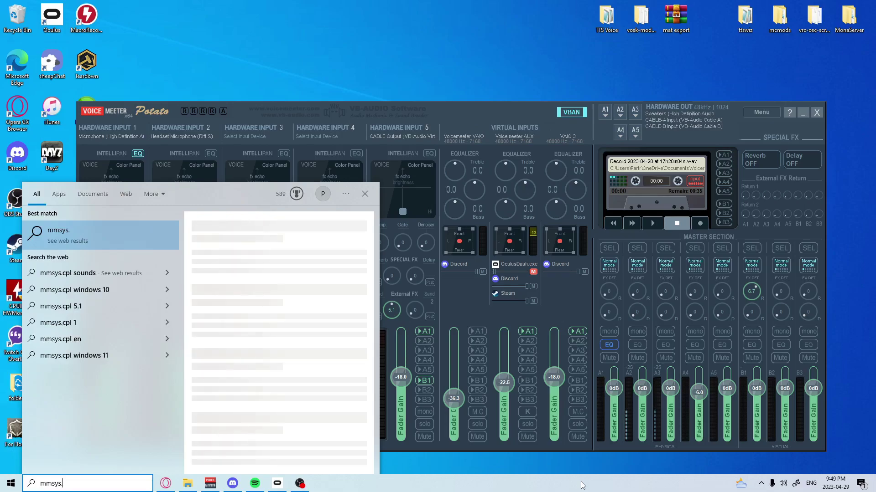
type("cpl")
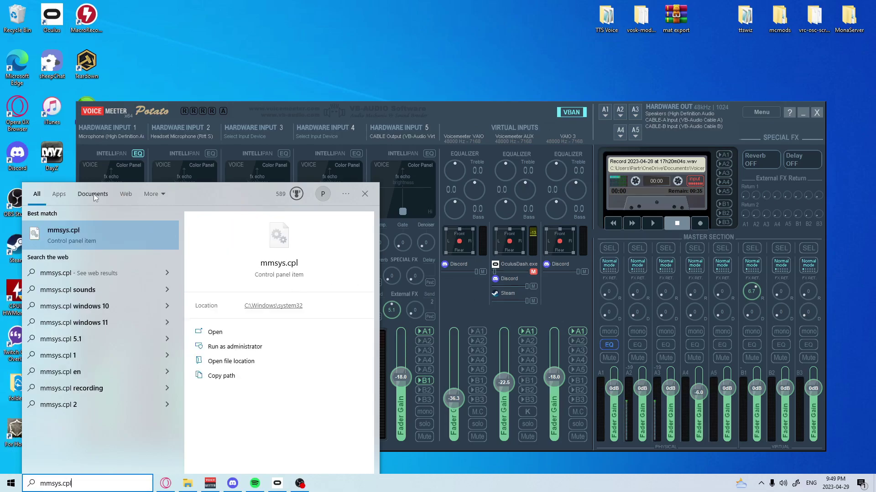
left_click(57, 235)
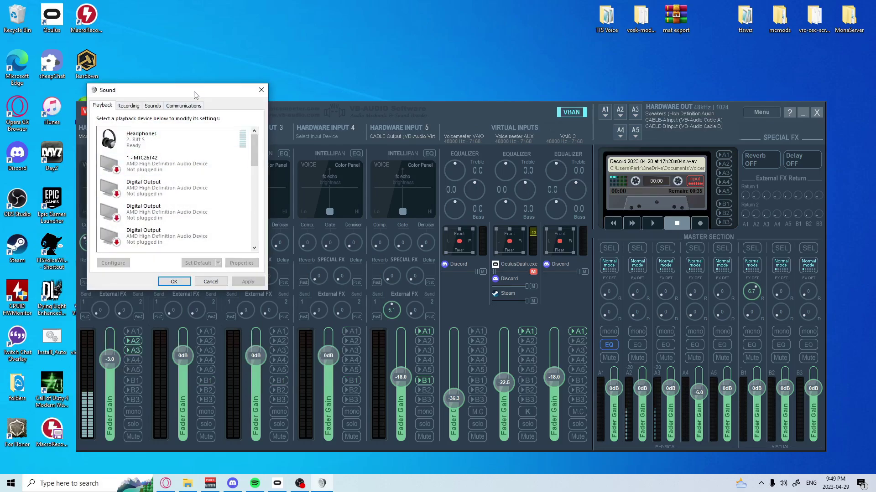
left_click_drag(199, 93, 507, 56)
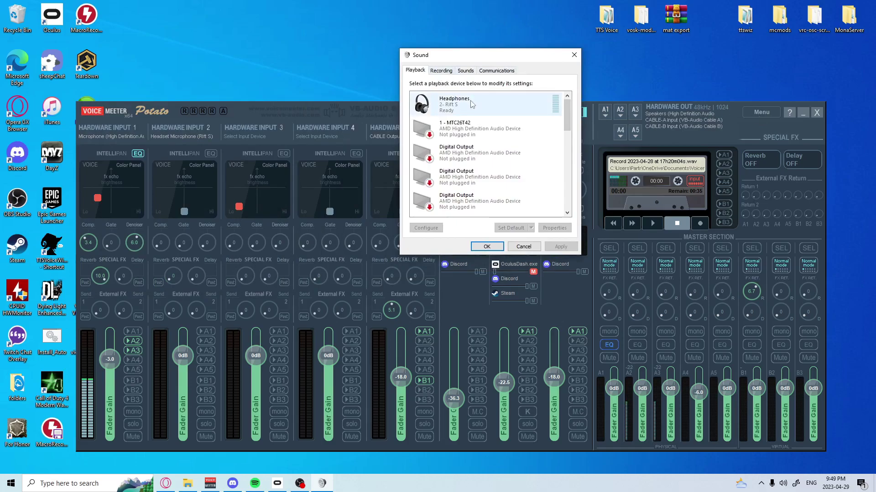
- Check the Speakers playback device's default sample format
scroll(448, 173, "down", 2)
left_click(448, 188)
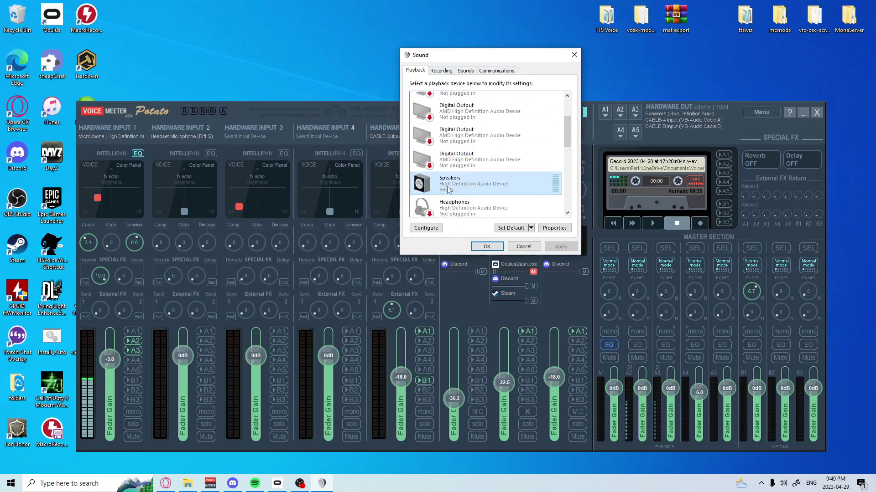
right_click(449, 188)
left_click(472, 269)
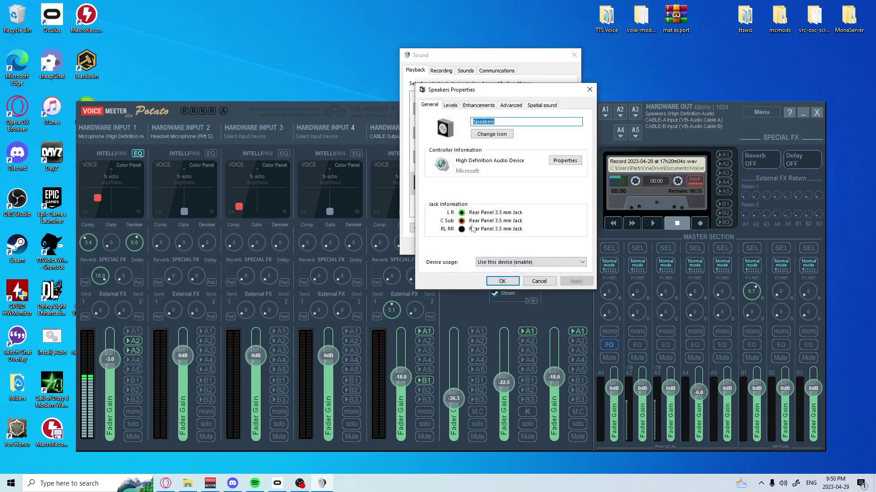
left_click(447, 108)
left_click(513, 108)
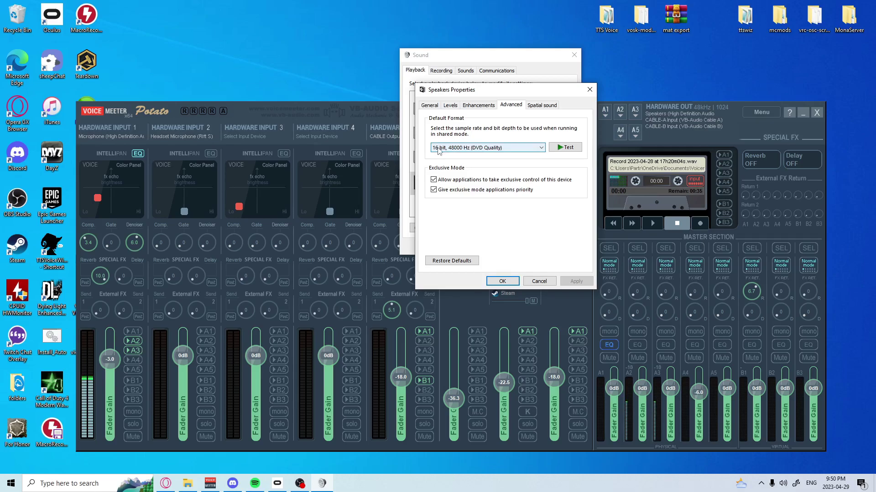
left_click(589, 90)
- Set CABLE-A Input to 16 bit, 48000 Hz (DVD Quality) and save
scroll(447, 155, "down", 3)
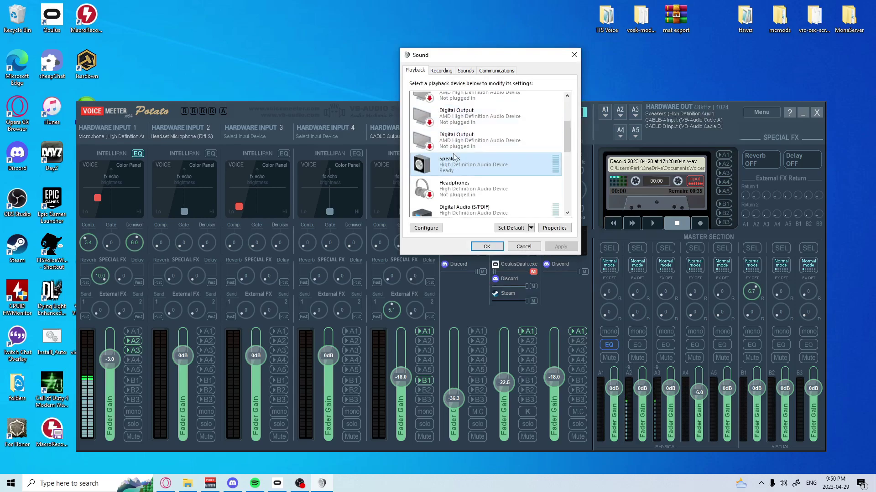
scroll(451, 163, "down", 2)
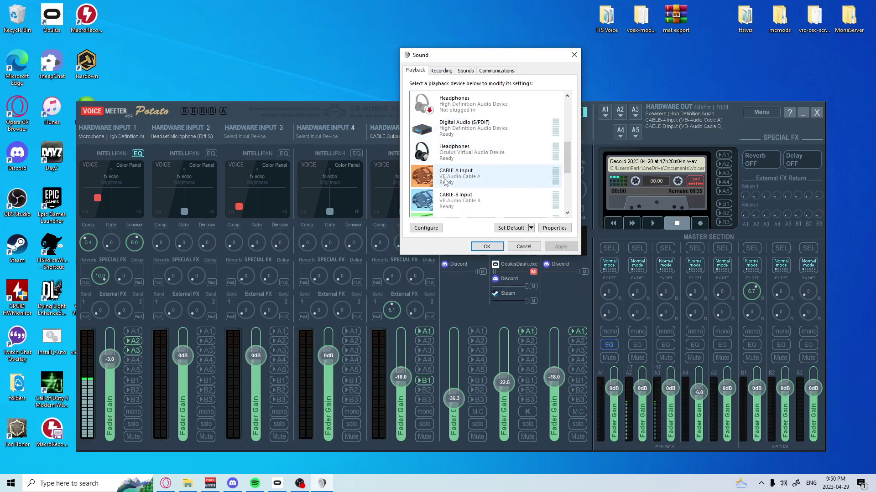
right_click(452, 182)
left_click(454, 262)
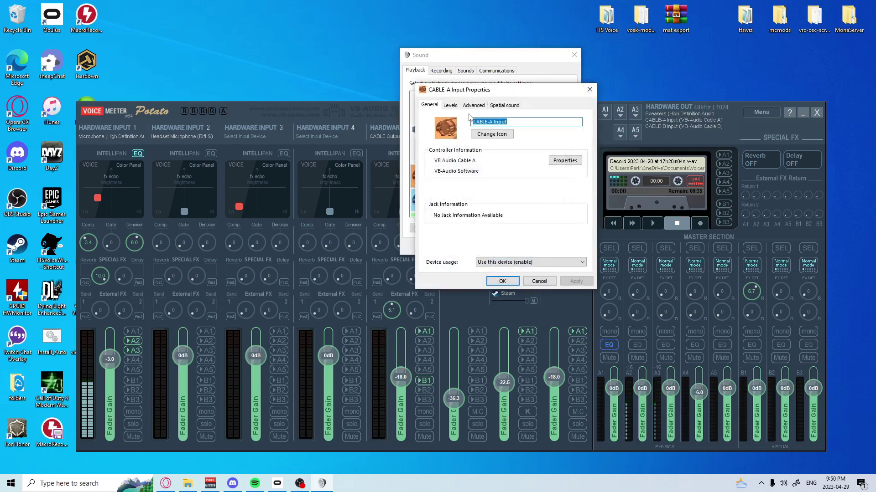
left_click(474, 105)
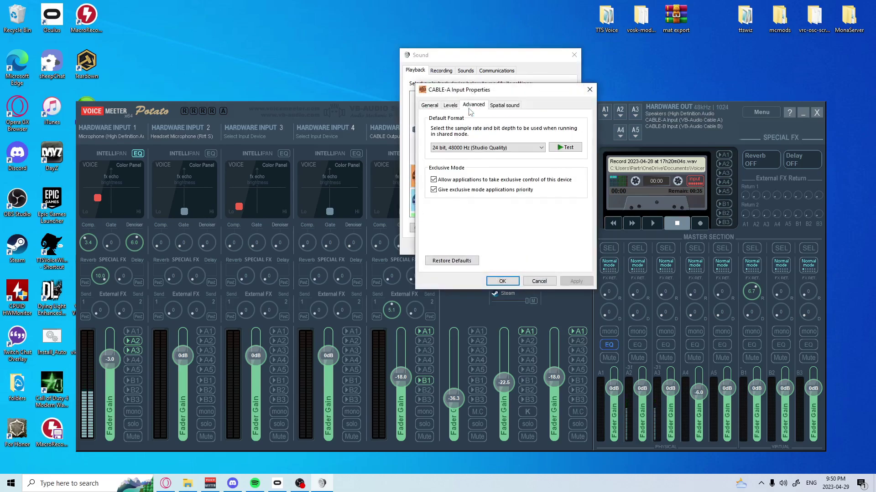
left_click(446, 149)
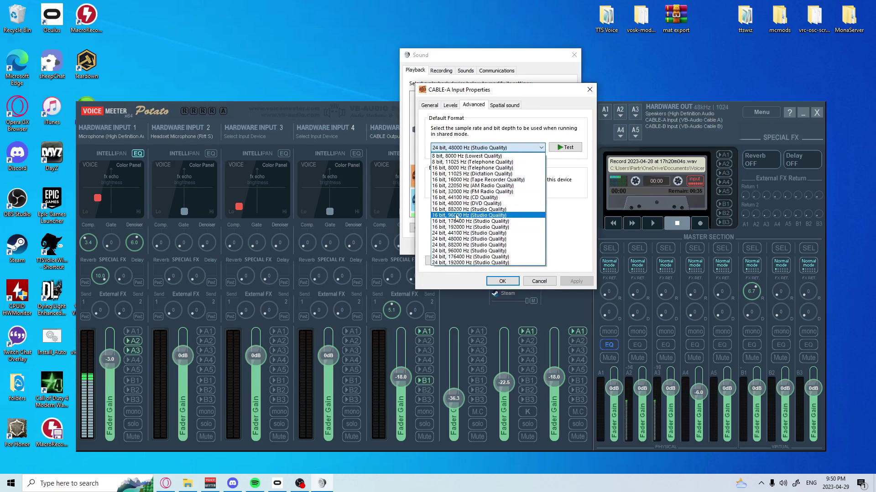
left_click(541, 113)
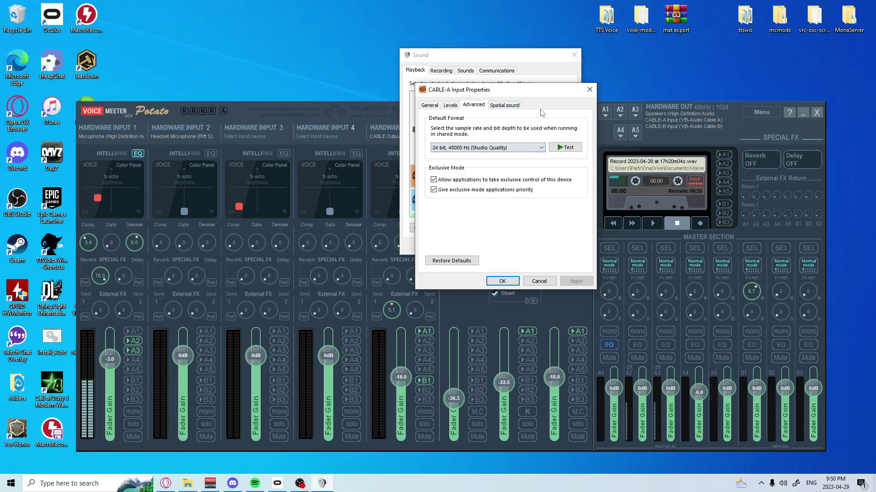
left_click_drag(456, 90, 608, 117)
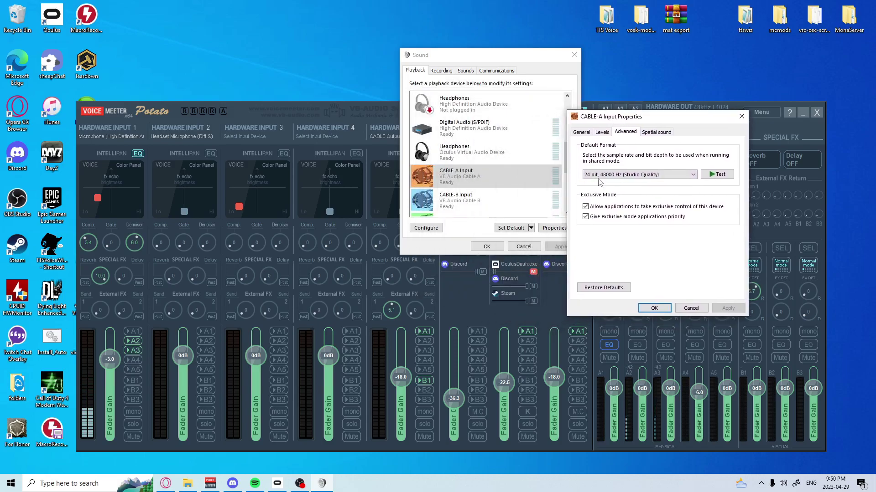
left_click(602, 175)
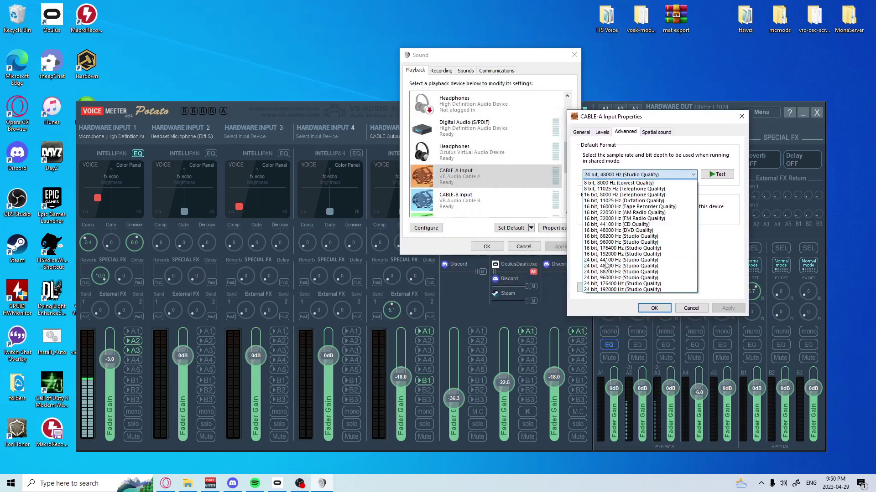
left_click(610, 231)
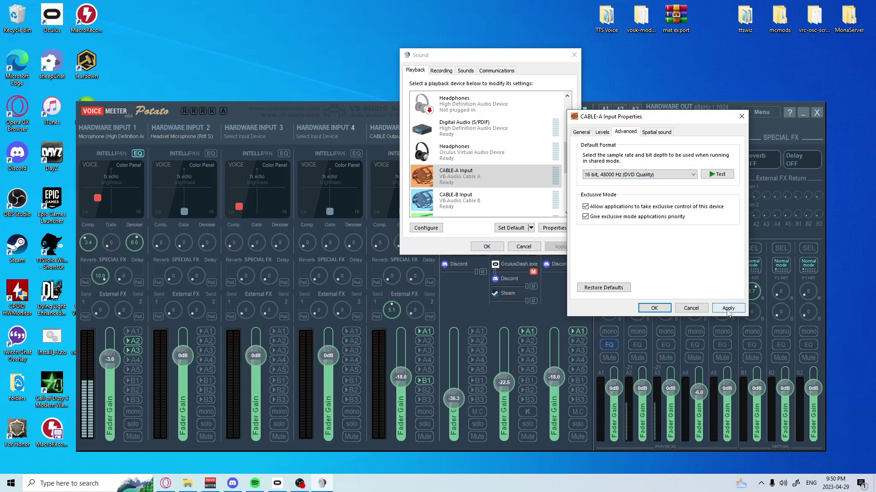
left_click(728, 310)
left_click(462, 276)
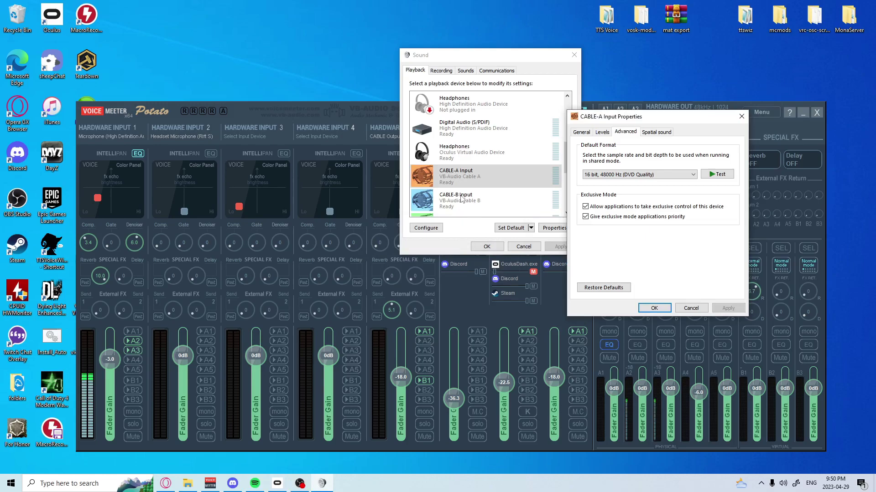
left_click(654, 309)
- Check that CABLE-B Input's default format already matches
right_click(465, 197)
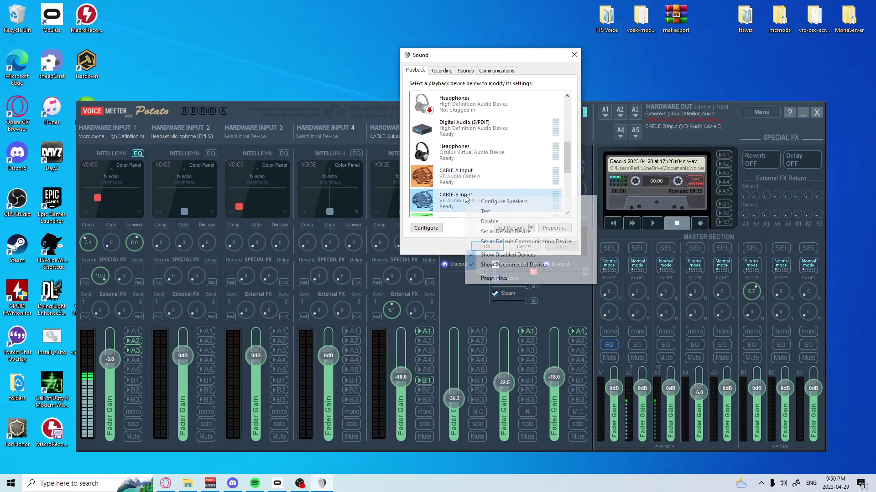
left_click(492, 278)
left_click(463, 106)
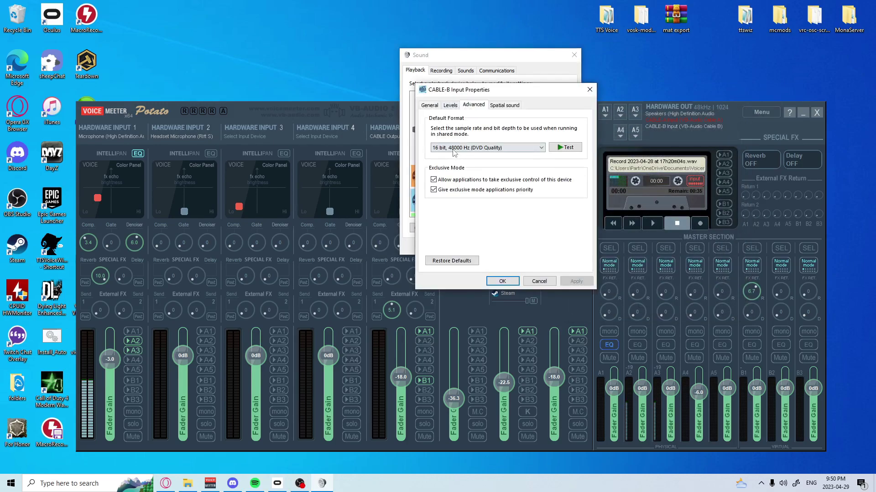
left_click(502, 282)
- Set CABLE-C Input to 16 bit, 48000 Hz (DVD Quality) and apply
scroll(460, 196, "down", 2)
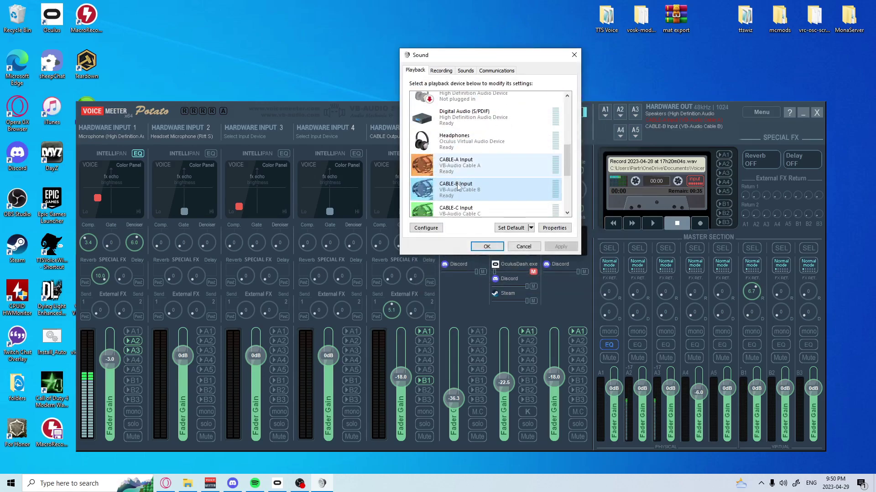
right_click(456, 197)
left_click(485, 277)
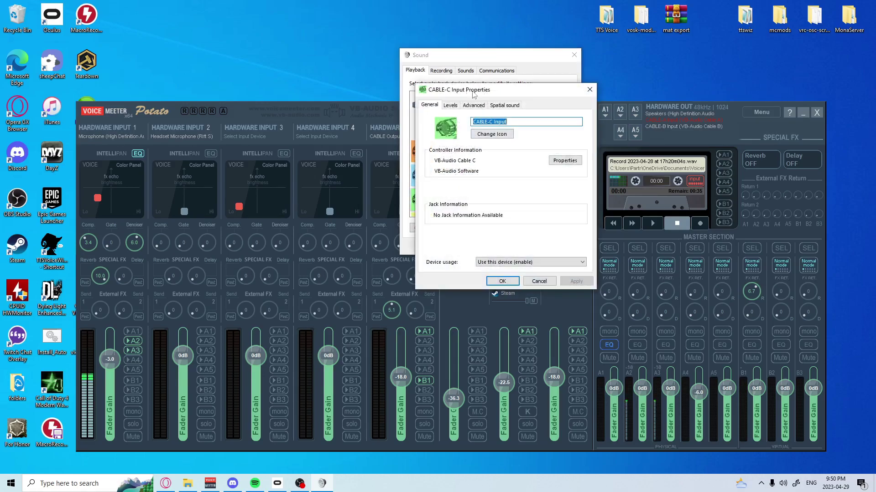
left_click(473, 105)
left_click(440, 151)
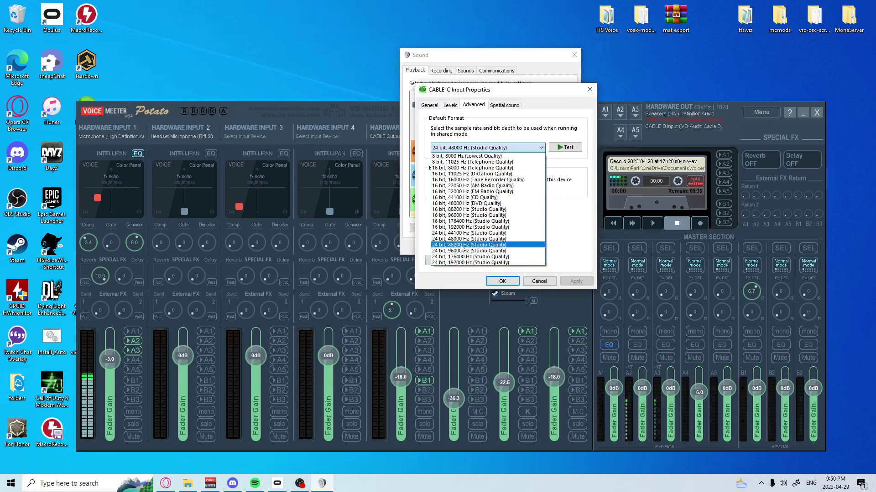
left_click(441, 204)
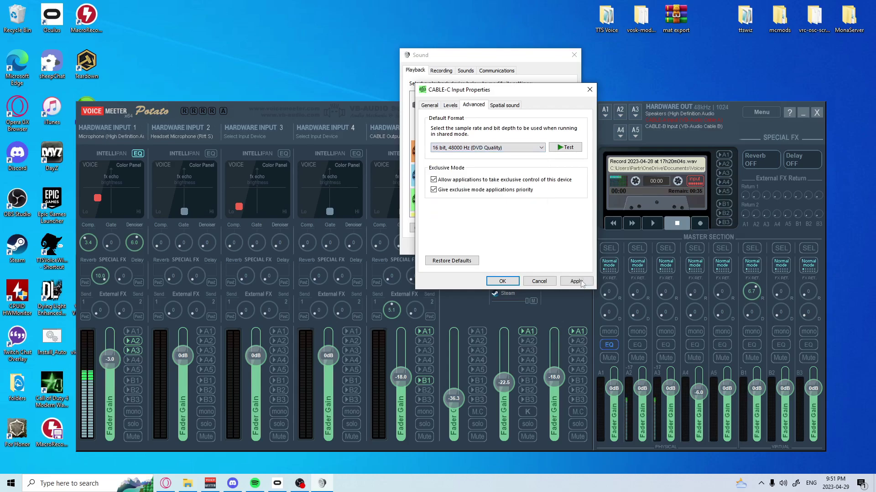
left_click(576, 282)
- Confirm CABLE-C, then set CABLE-D Input to 16 bit, 48000 Hz (DVD Quality)
left_click(501, 281)
double_click(447, 176)
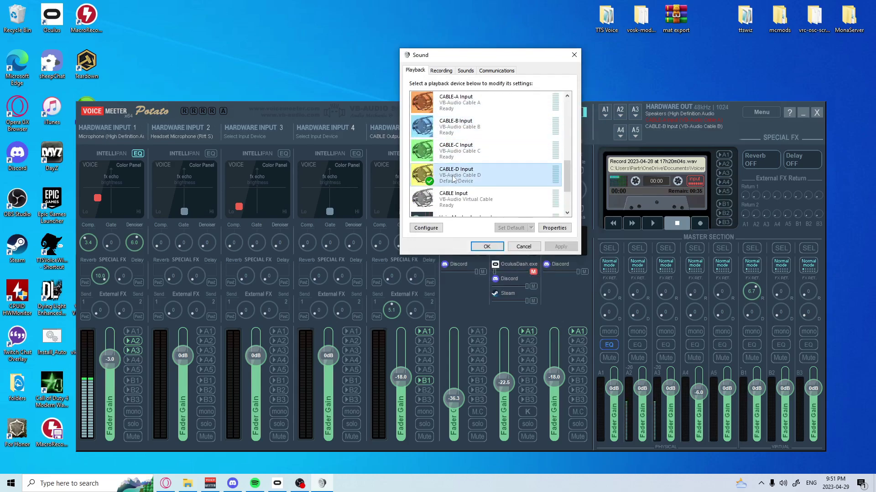
left_click(473, 105)
left_click(488, 148)
left_click(454, 203)
left_click(502, 280)
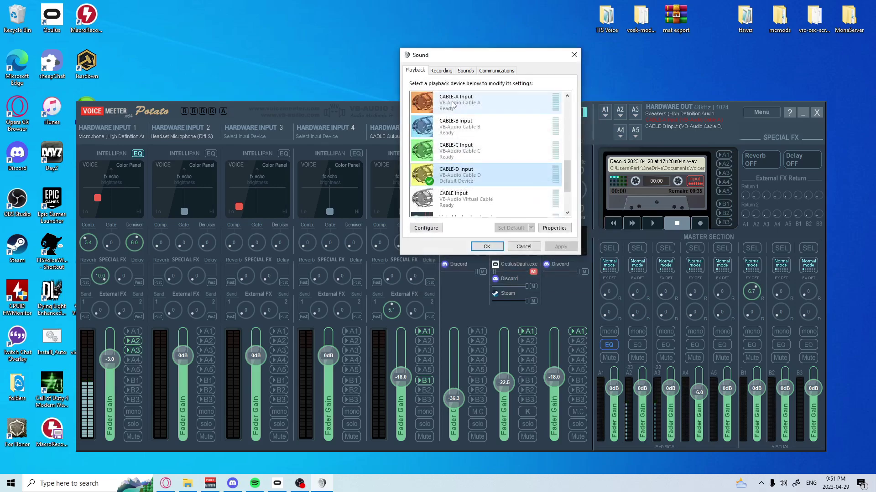
- Set CABLE Input to 16 bit, 48000 Hz (DVD Quality)
right_click(457, 170)
left_click(478, 258)
left_click(474, 107)
left_click(488, 148)
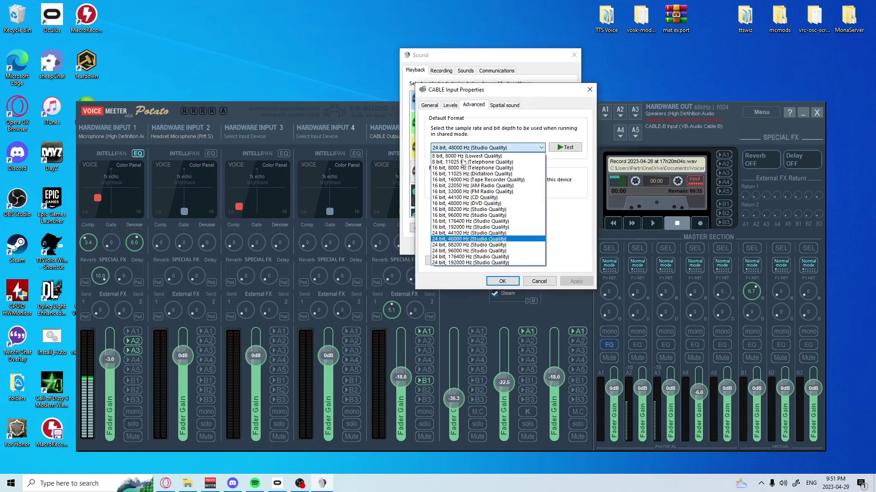
left_click(455, 204)
left_click(501, 281)
- Set VoiceMeeter Aux Input to 16 bit, 48000 Hz, accepting the device-in-use warning
scroll(484, 178, "down", 1)
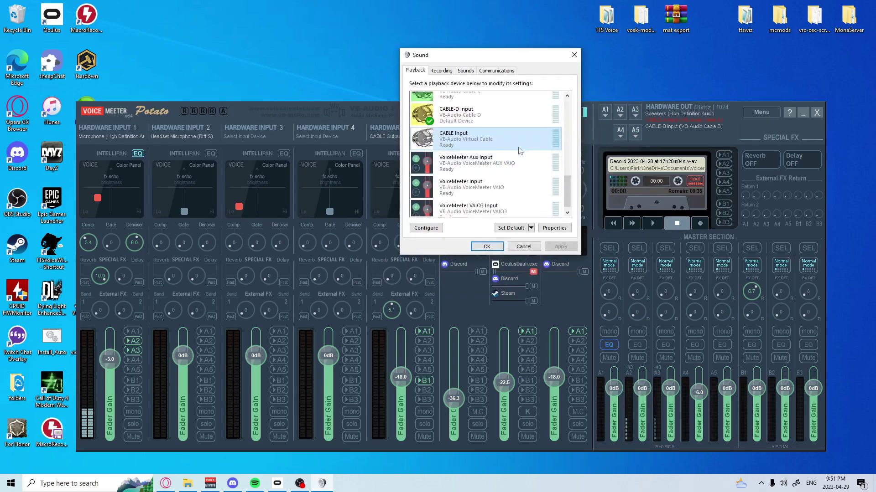
right_click(456, 151)
left_click(469, 230)
left_click(473, 105)
left_click(487, 147)
left_click(445, 209)
left_click(501, 281)
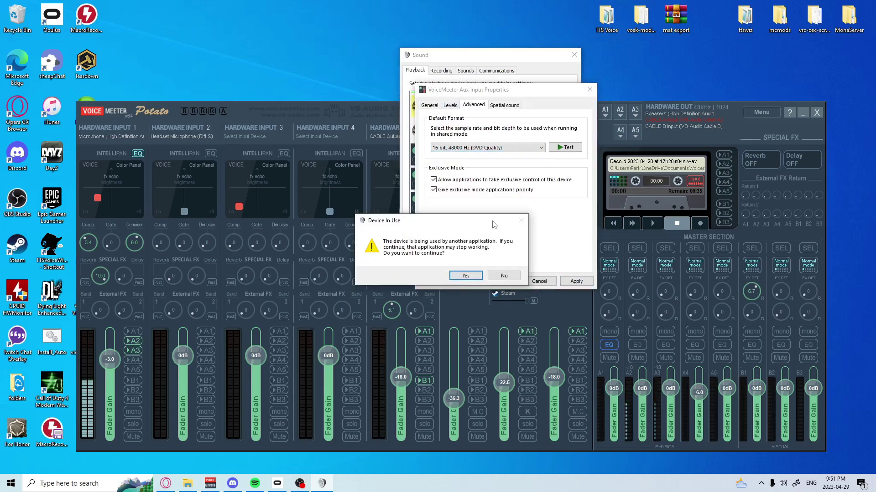
left_click(465, 275)
- Set VoiceMeeter Input to 16 bit, 48000 Hz (DVD Quality)
right_click(456, 117)
left_click(470, 197)
left_click(473, 105)
left_click(487, 148)
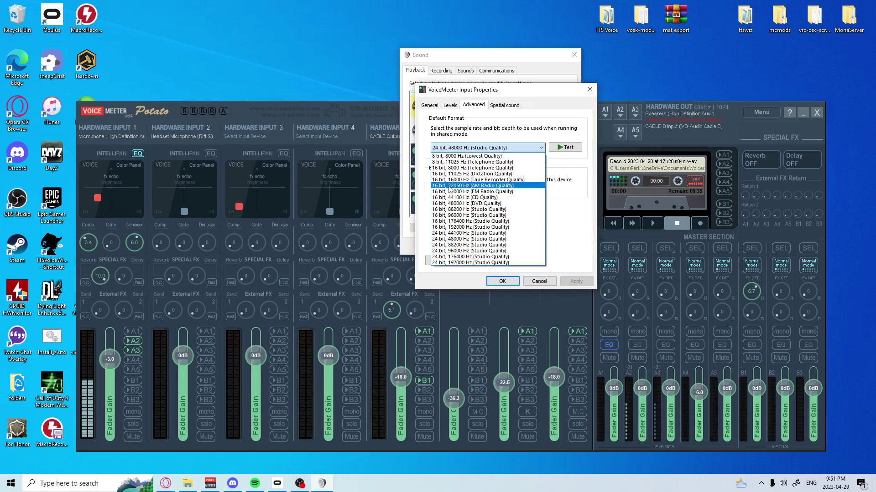
left_click(455, 204)
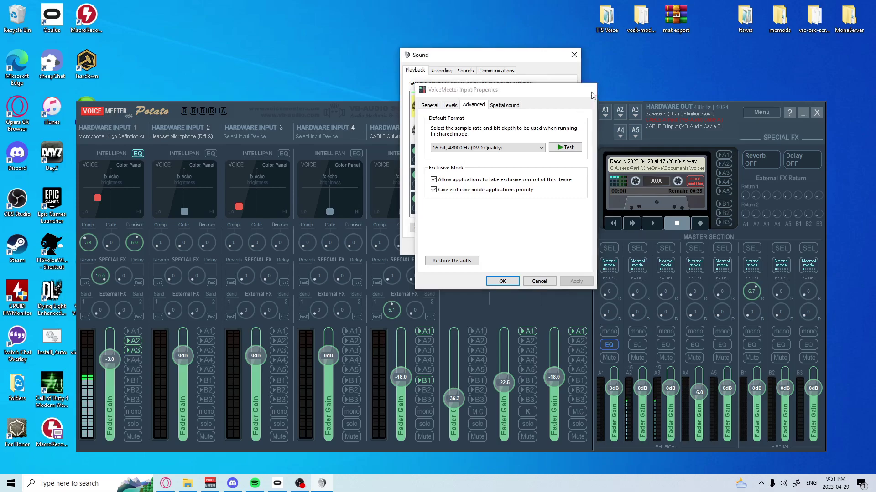
left_click(590, 90)
- Change VoiceMeeter VAIO3 Input from 24 bit to 16 bit, 48000 Hz (DVD Quality)
right_click(464, 203)
left_click(480, 285)
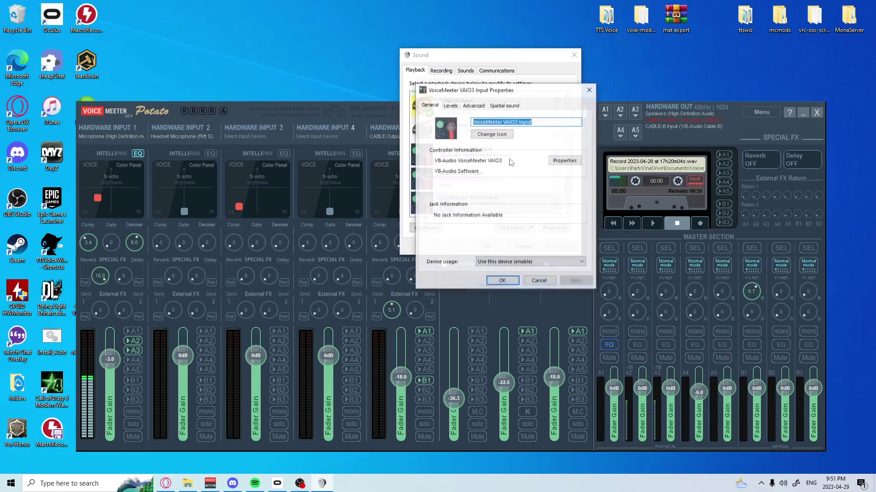
left_click(474, 105)
left_click(470, 147)
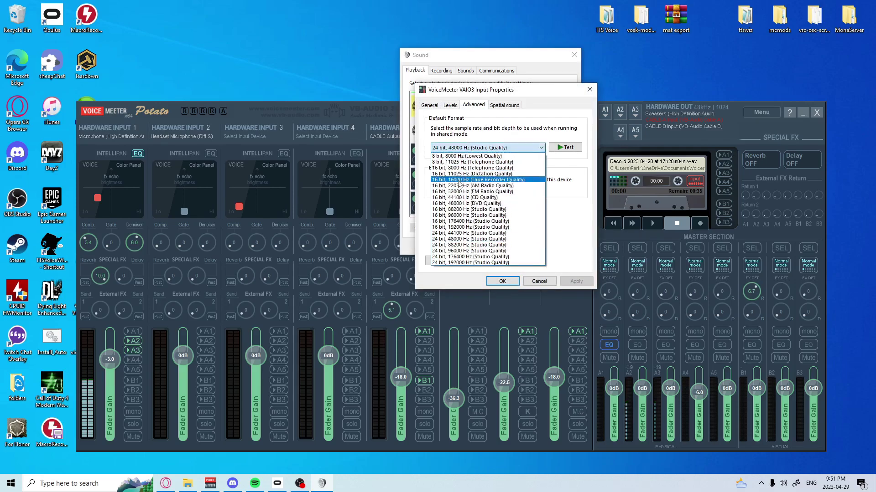
left_click(463, 205)
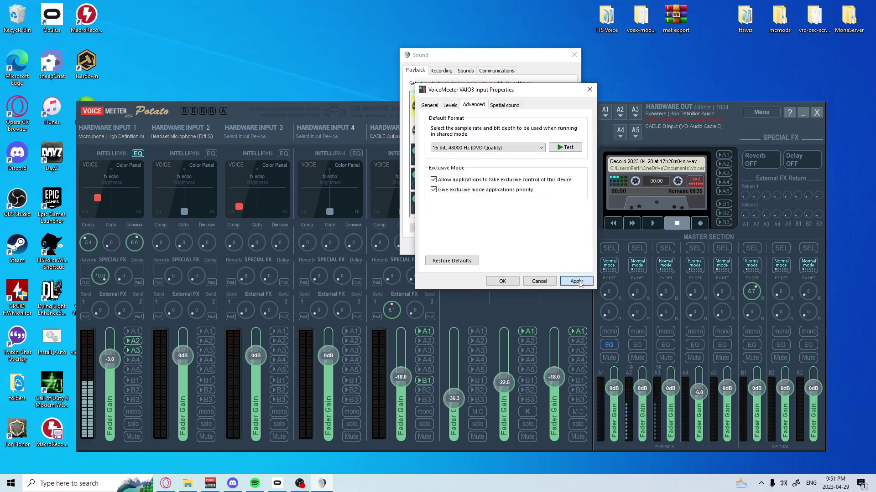
left_click(501, 279)
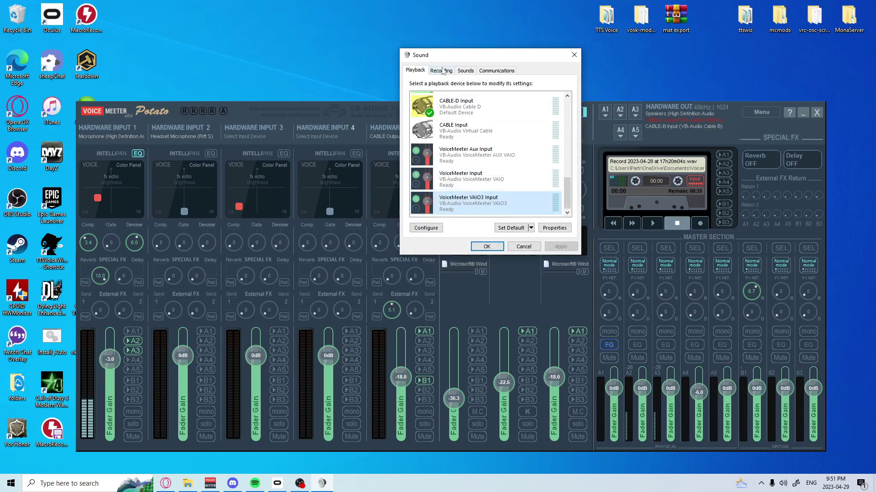
scroll(457, 156, "up", 1)
scroll(458, 156, "up", 6)
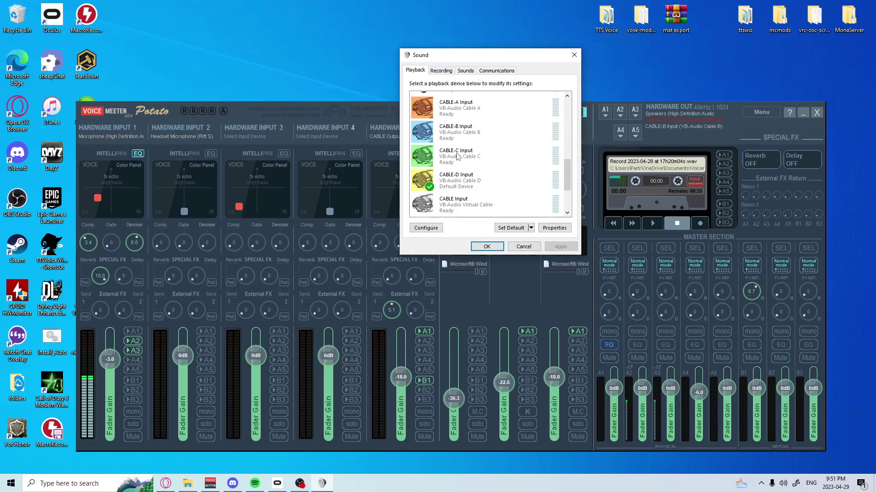
scroll(458, 156, "up", 3)
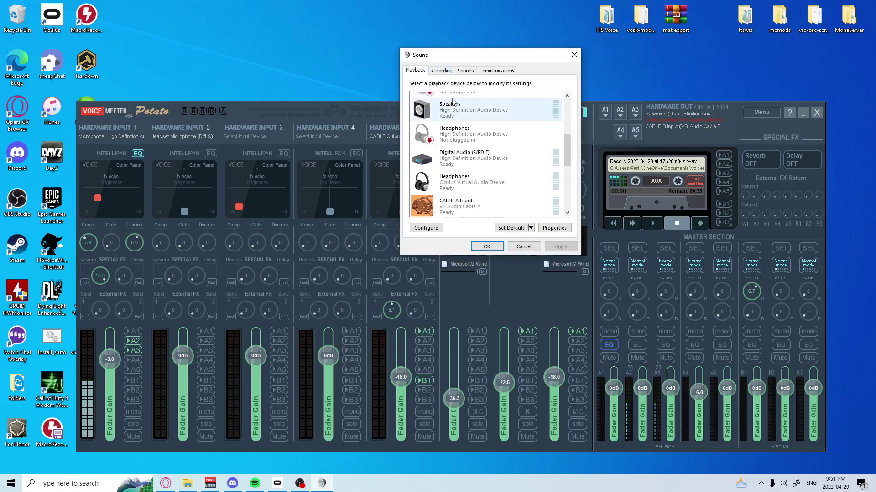
- Change the first recording Microphone from 44100 Hz to 2 channel, 16 bit, 48000 Hz
left_click(441, 70)
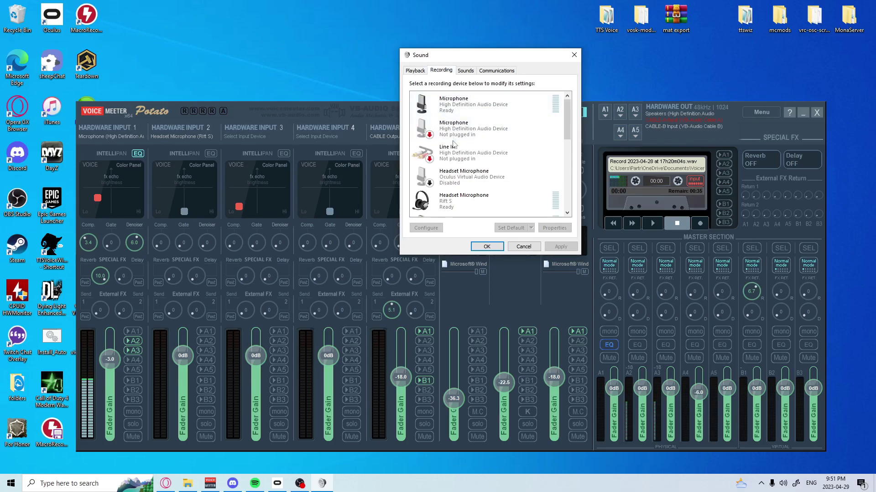
right_click(461, 110)
left_click(483, 180)
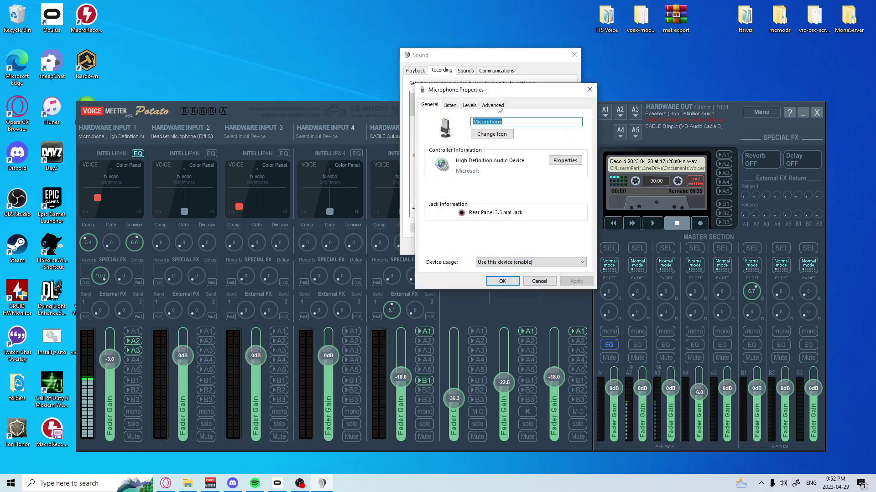
left_click(445, 106)
left_click(467, 106)
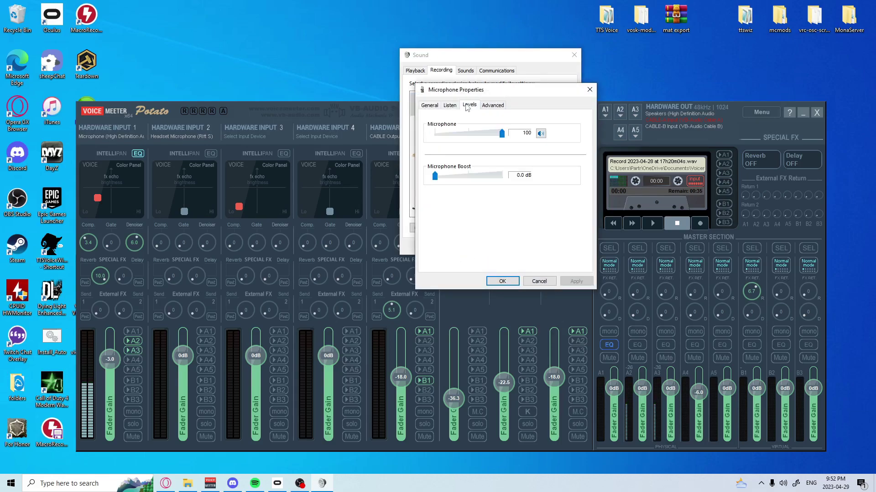
left_click(486, 105)
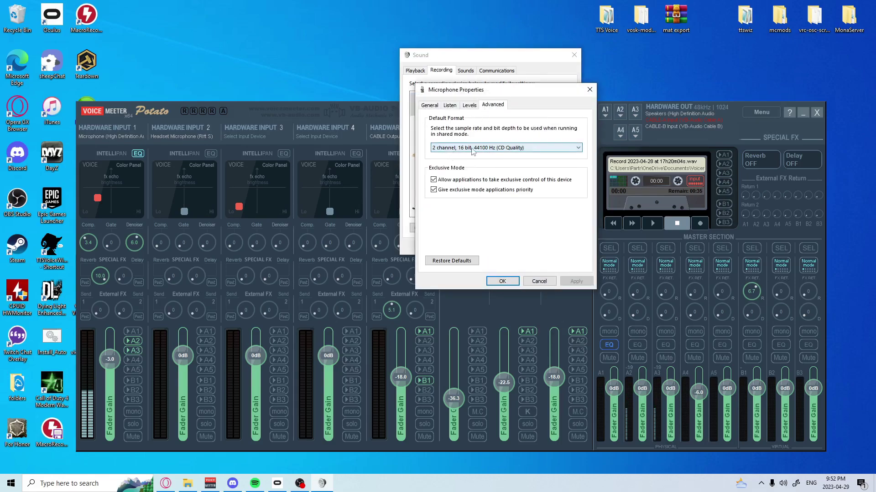
left_click(473, 149)
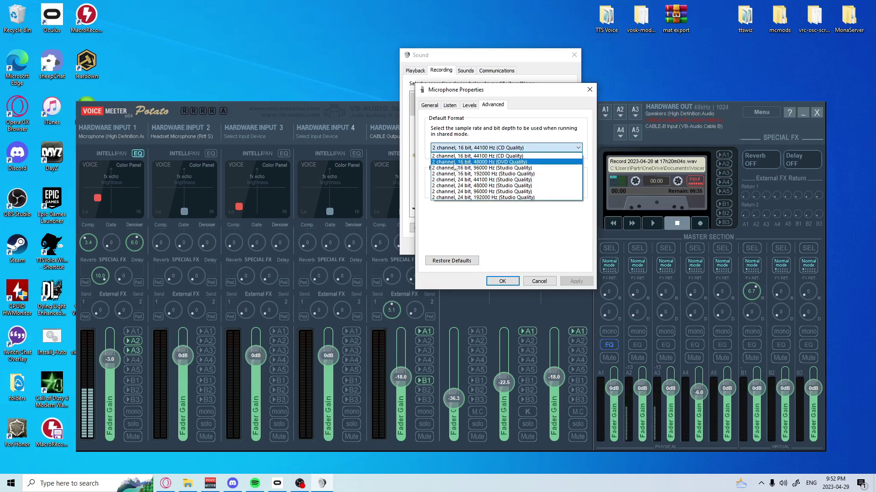
left_click(451, 162)
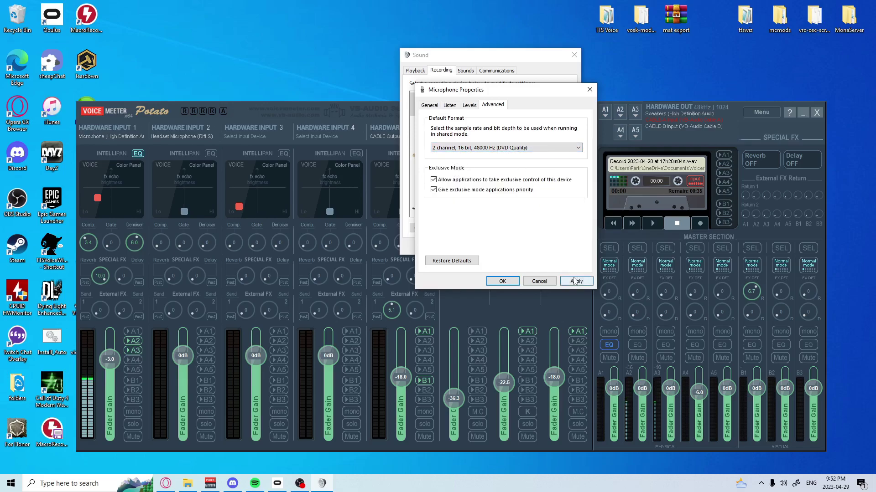
left_click(575, 281)
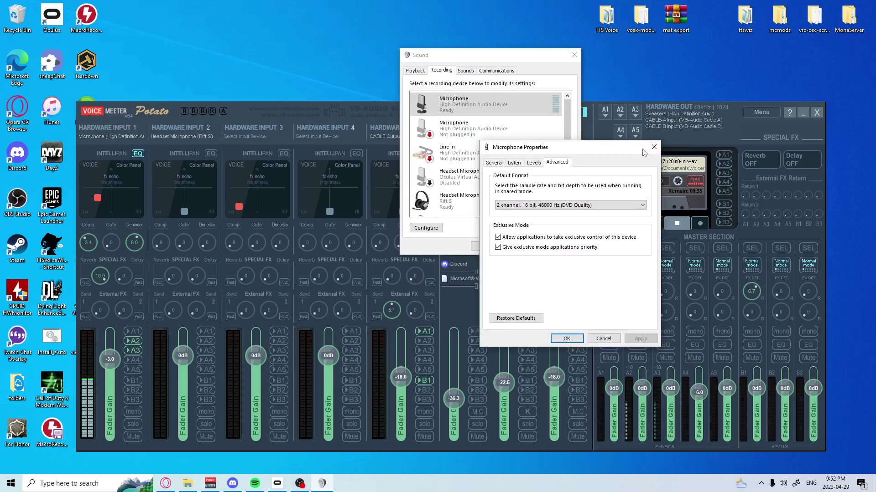
scroll(482, 166, "down", 2)
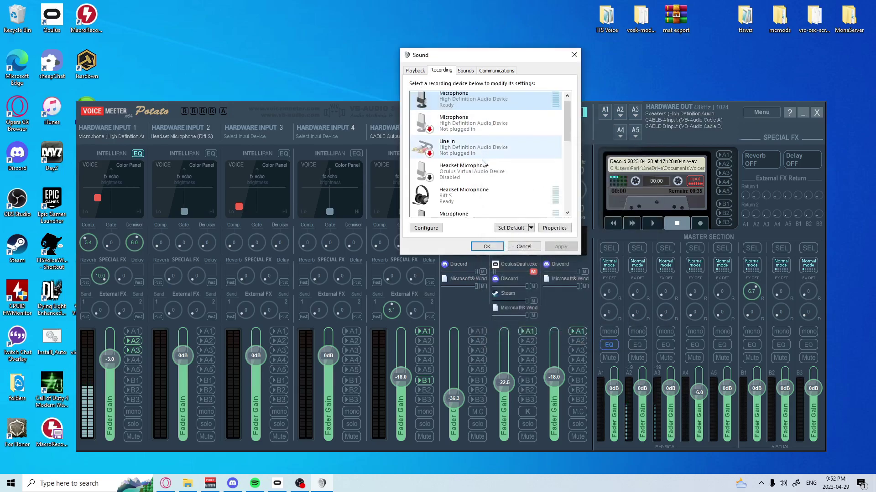
scroll(481, 167, "down", 3)
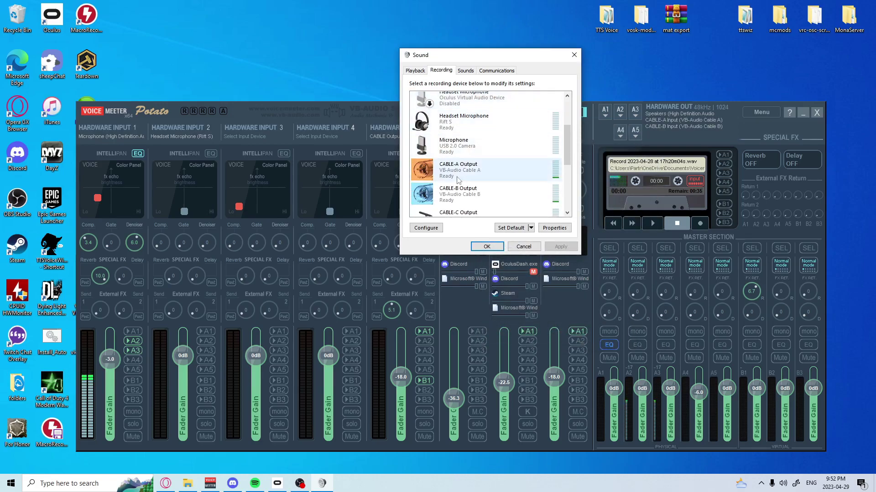
- Set CABLE-A Output's default format to 2 channel, 16 bit, 48000 Hz (DVD Quality)
left_click(456, 164)
right_click(456, 165)
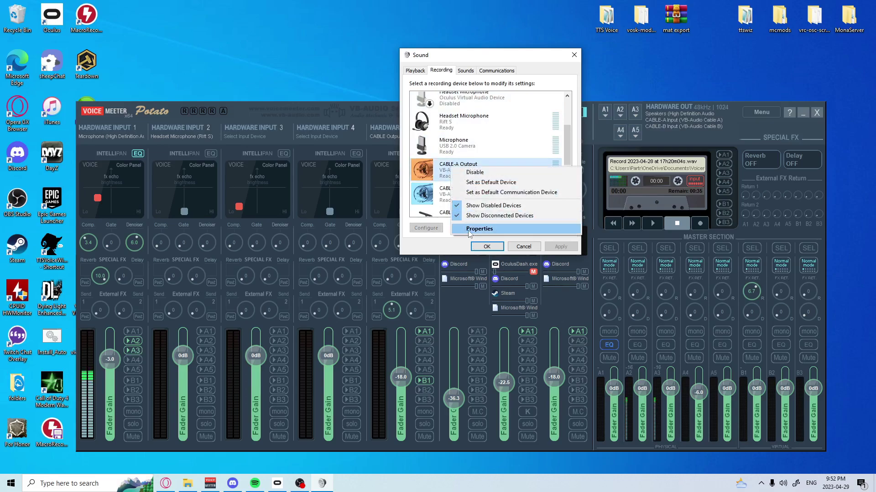
left_click(474, 228)
left_click(482, 106)
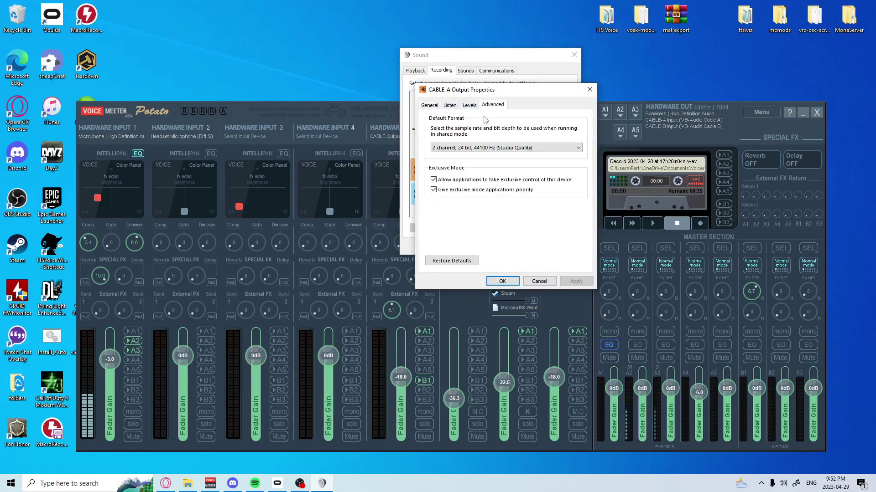
left_click(465, 147)
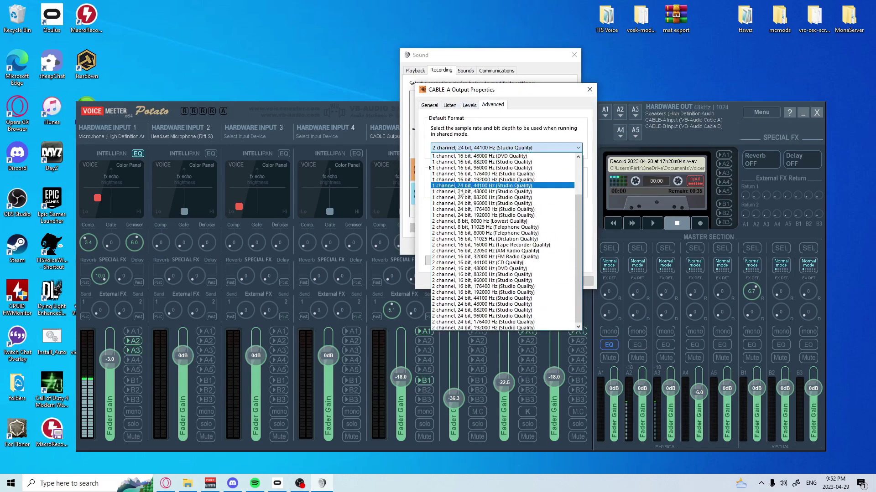
left_click(461, 269)
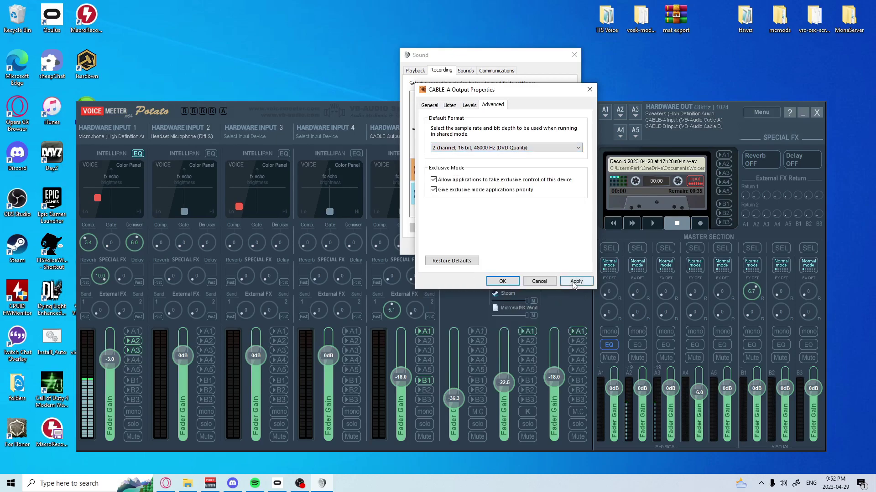
left_click(574, 282)
left_click(502, 281)
- Keep CABLE-B Output on the 48000 Hz format
double_click(456, 194)
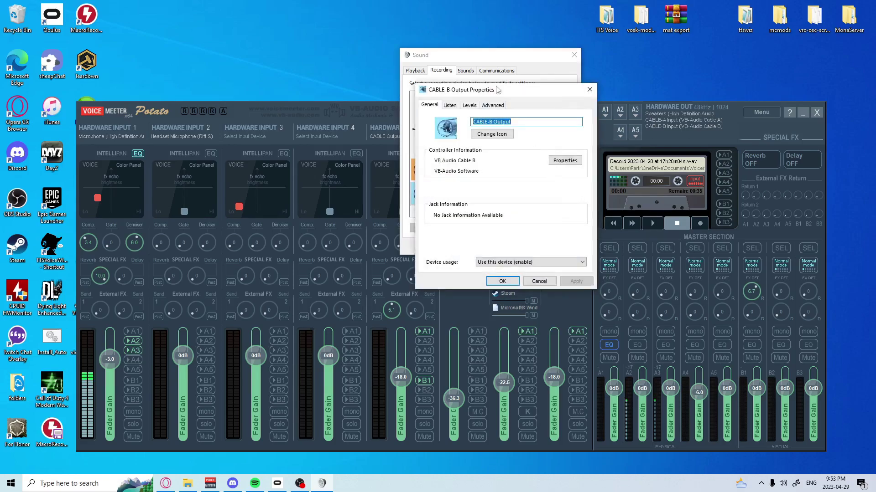
left_click(492, 104)
left_click(446, 149)
left_click(478, 259)
left_click(502, 281)
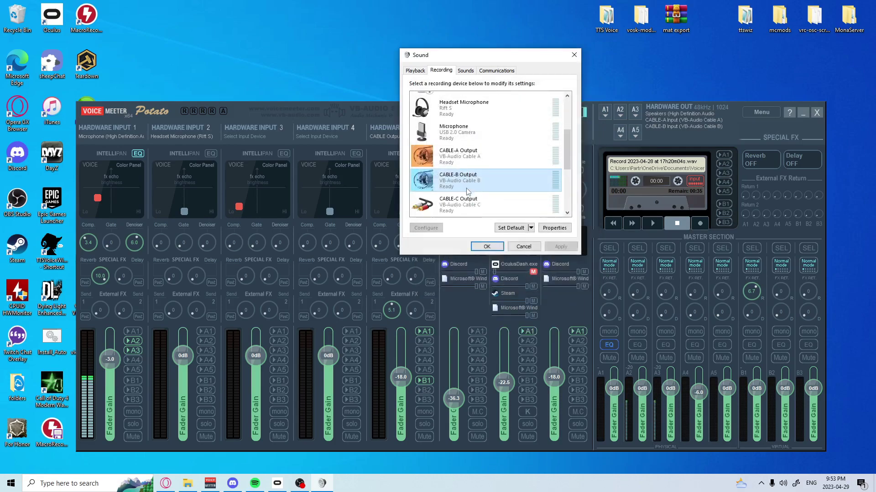
- Set CABLE-C Output's default format to 2 channel, 16 bit, 48000 Hz
scroll(479, 173, "down", 2)
right_click(467, 188)
left_click(486, 249)
left_click(492, 104)
left_click(507, 148)
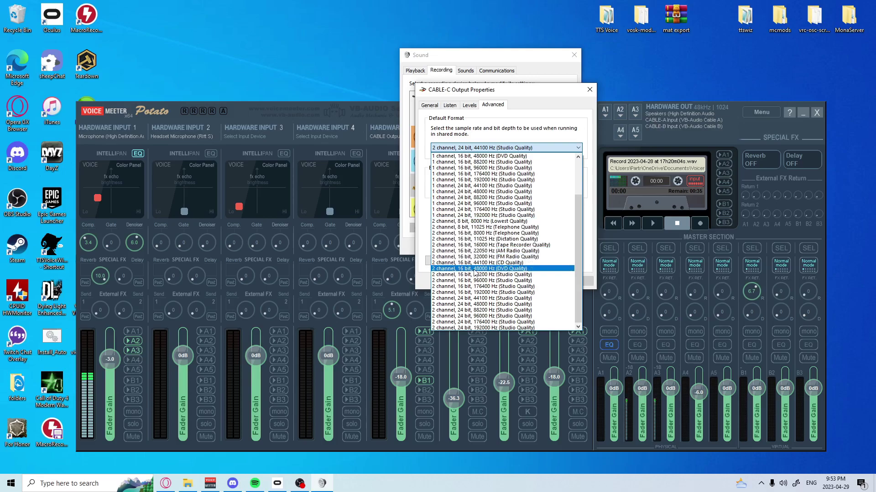
left_click(502, 269)
left_click(502, 281)
- Set CABLE-D Output's default format to a 48000 Hz format
scroll(479, 183, "down", 1)
double_click(456, 200)
left_click(492, 104)
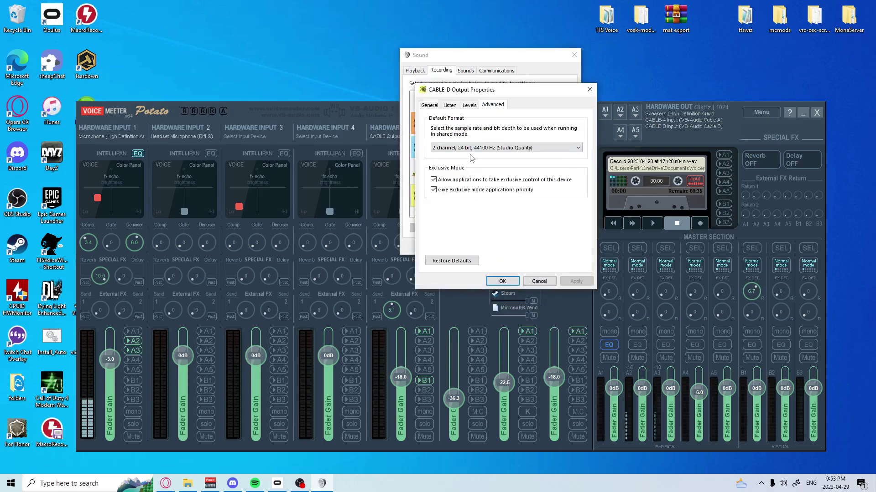
left_click(506, 147)
left_click(502, 269)
left_click(502, 281)
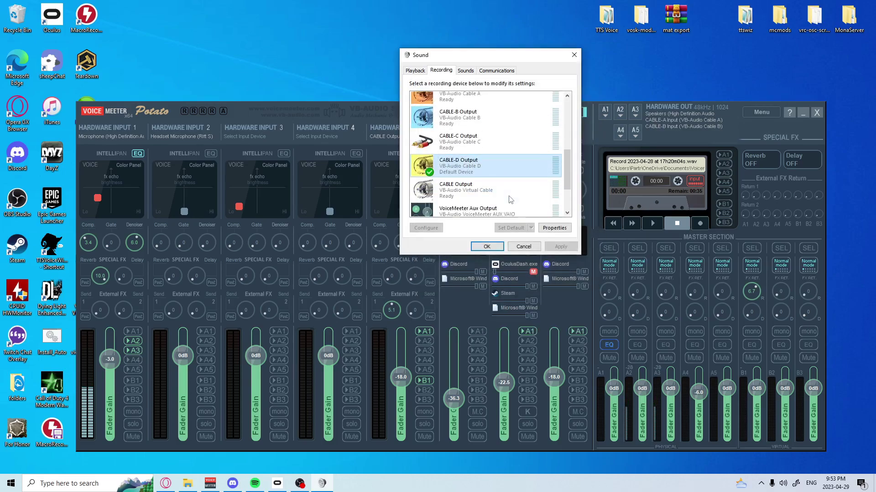
- Set CABLE Output to 48000 Hz DVD Quality, accepting the device-in-use warning
double_click(505, 196)
left_click(492, 104)
left_click(506, 148)
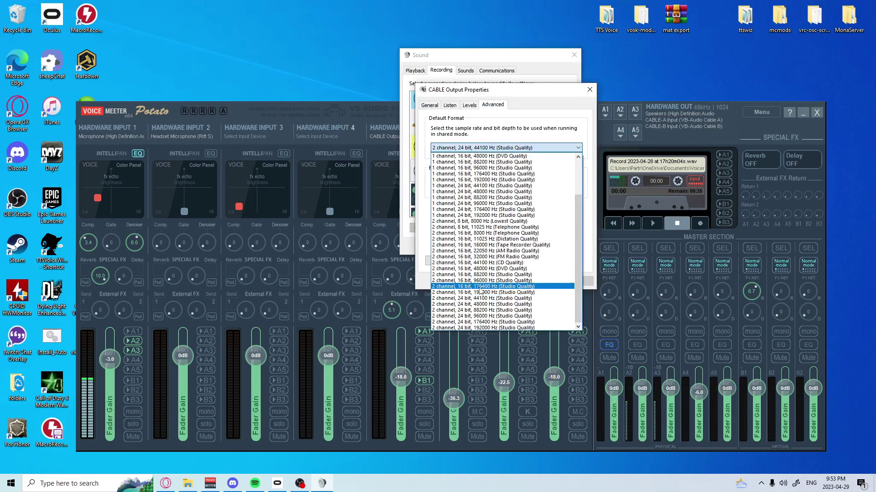
left_click(487, 274)
left_click(502, 281)
left_click(502, 275)
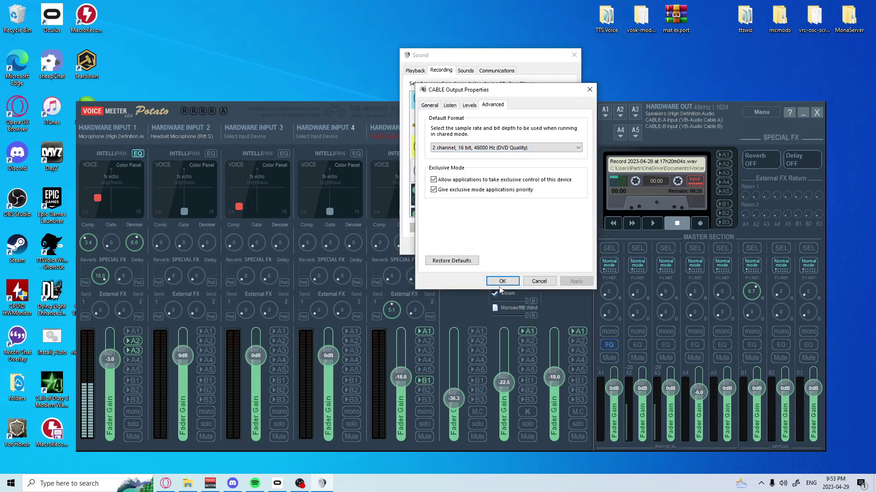
left_click(502, 281)
- Set VoiceMeeter Aux Output's default format to 48000 Hz DVD Quality
left_click(471, 187)
double_click(471, 187)
left_click(492, 104)
left_click(506, 147)
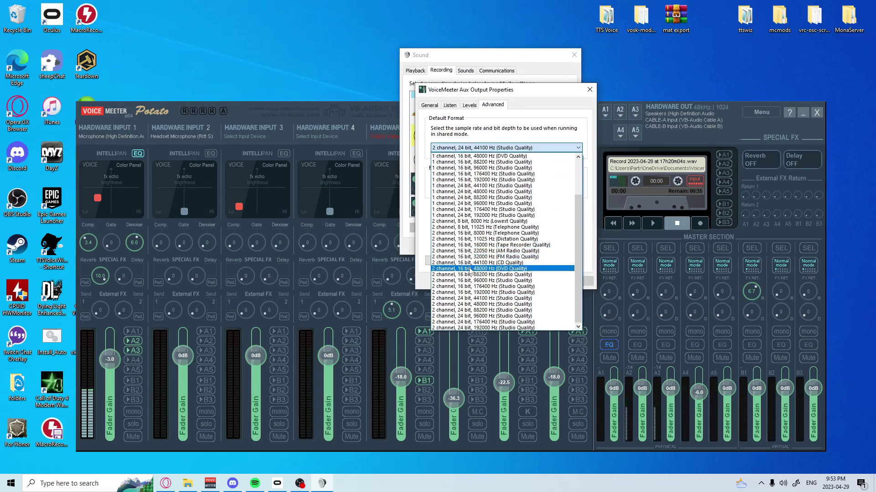
left_click(487, 269)
left_click(502, 281)
- Set VoiceMeeter Output's default format to 48000 Hz DVD Quality
right_click(461, 223)
left_click(477, 258)
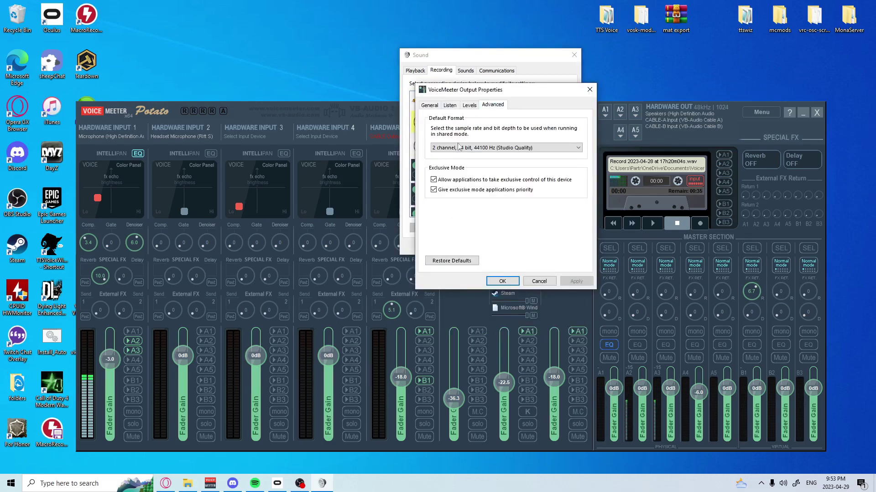
left_click(507, 148)
left_click(468, 268)
left_click(502, 281)
- Set VoiceMeeter VAIO3 Output's default format to 48000 Hz DVD Quality
double_click(465, 249)
left_click(492, 104)
left_click(506, 148)
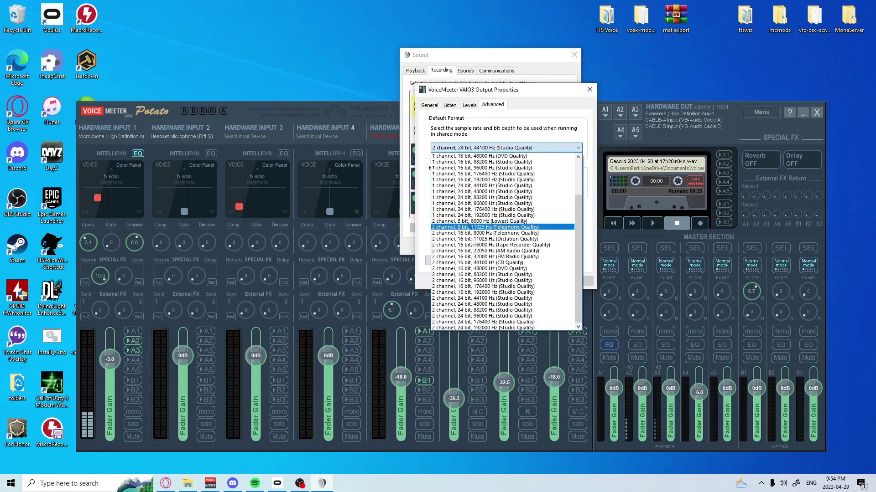
left_click(467, 269)
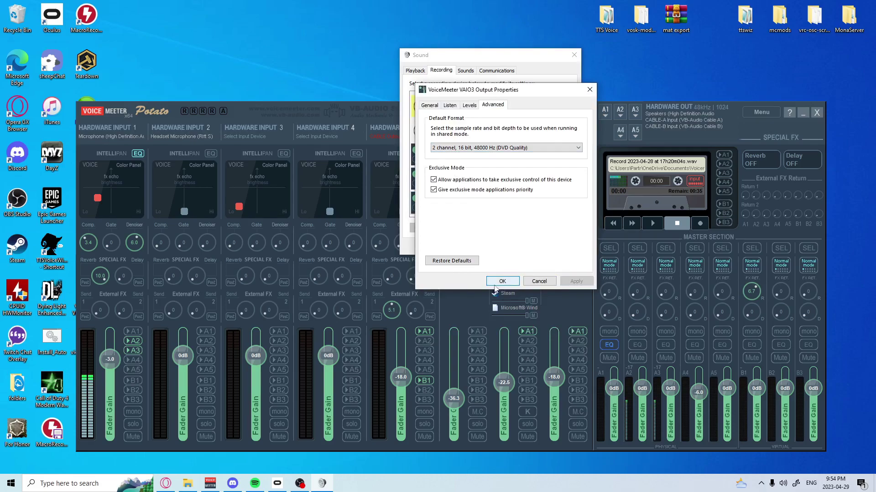
left_click(502, 281)
scroll(493, 106, "up", 2)
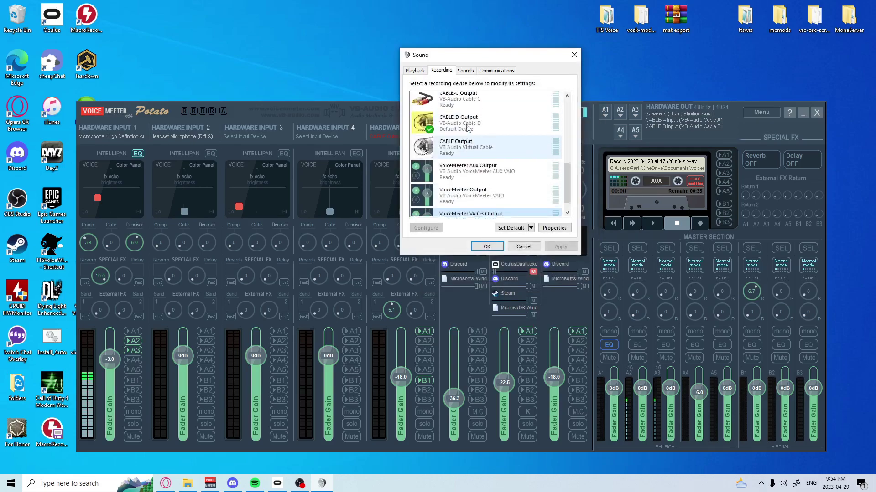
- Close the Sound settings and restart Voicemeeter's audio engine
left_click(576, 56)
left_click(761, 112)
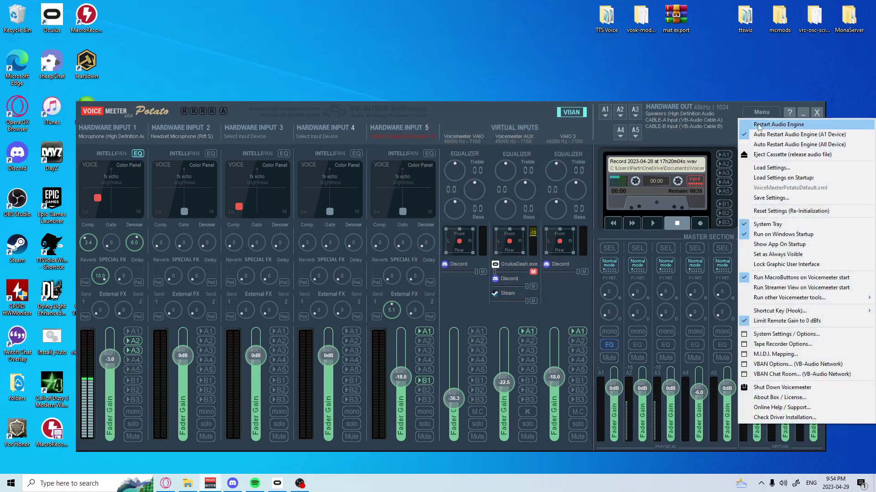
left_click(758, 125)
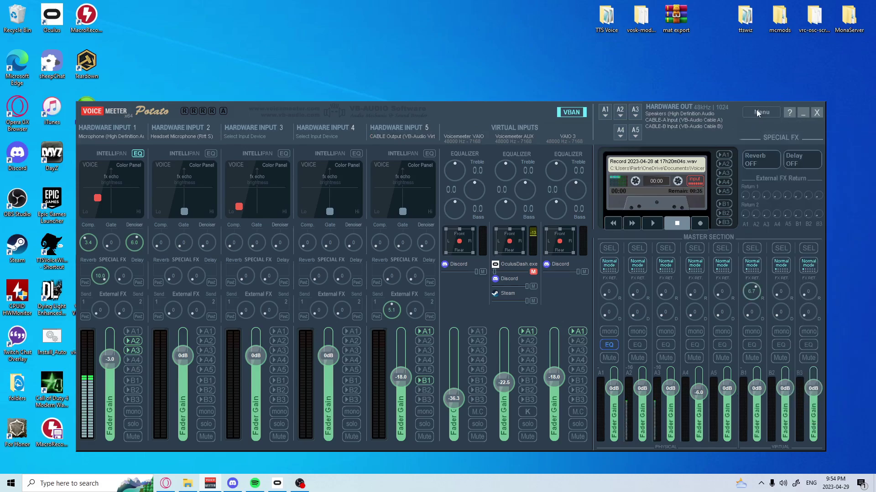
- Confirm the preferred main sample rate stays 48000 Hz in System Settings / Options
left_click(757, 112)
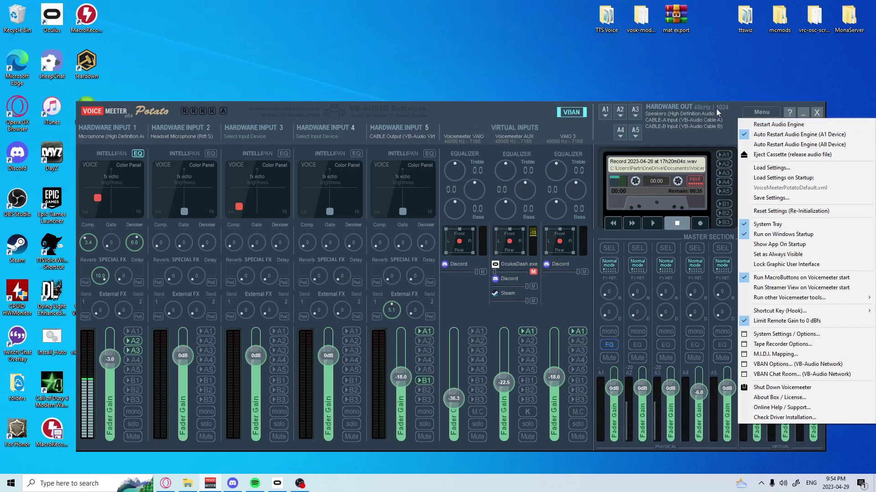
left_click(727, 118)
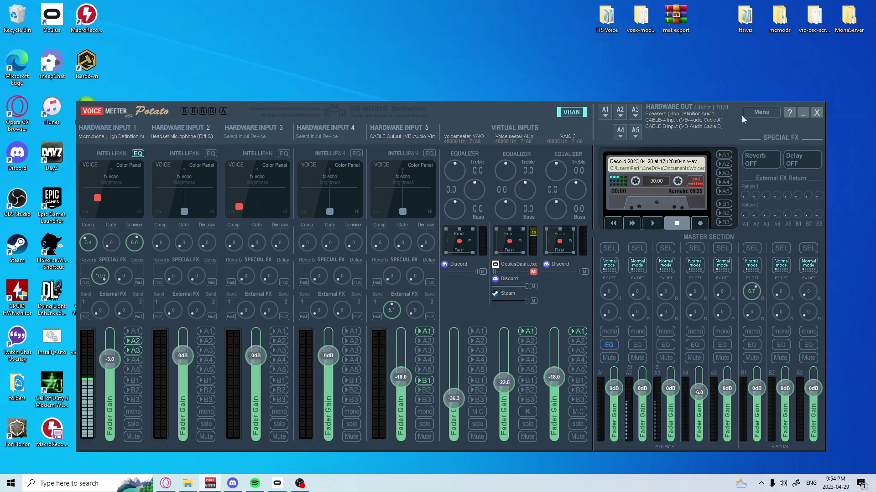
left_click(761, 113)
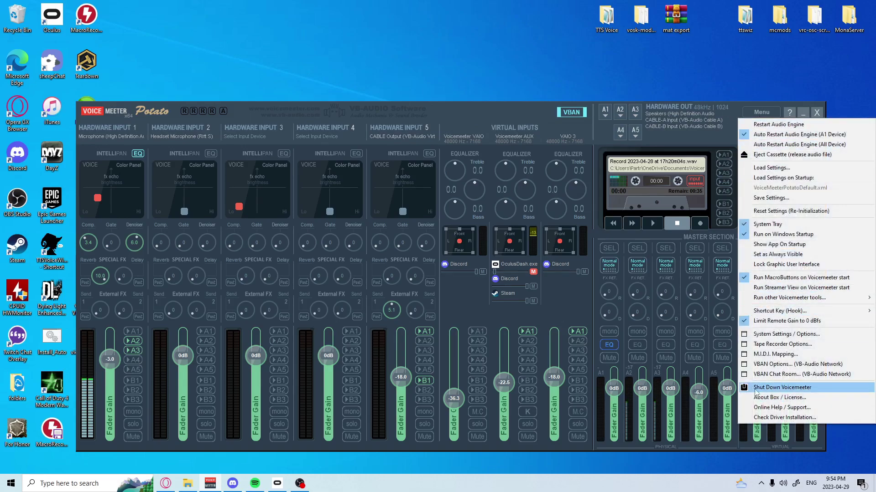
left_click(763, 334)
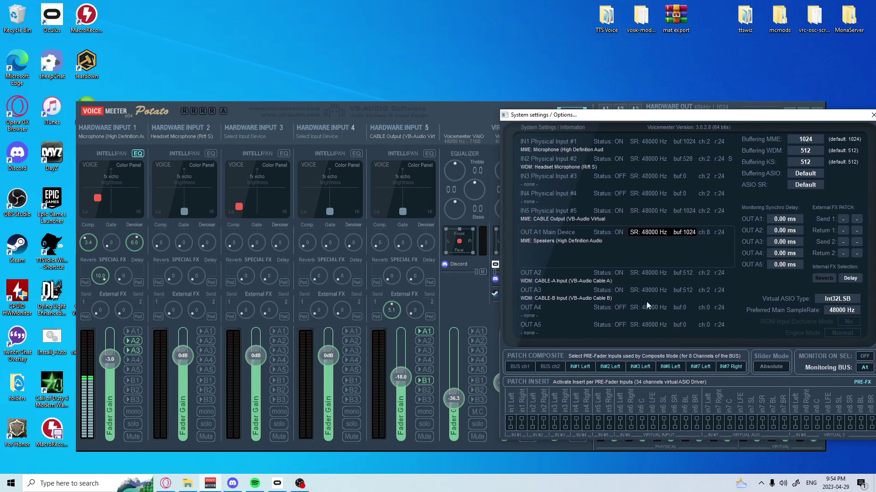
left_click_drag(626, 120, 577, 81)
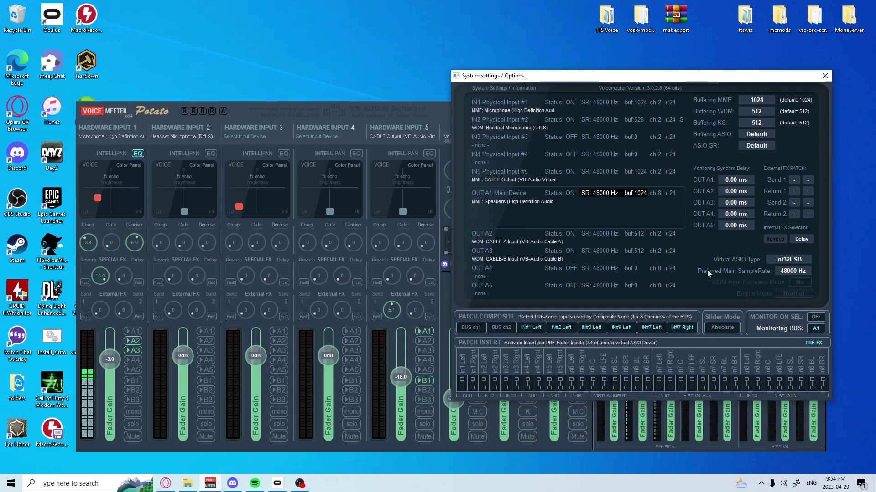
left_click(787, 277)
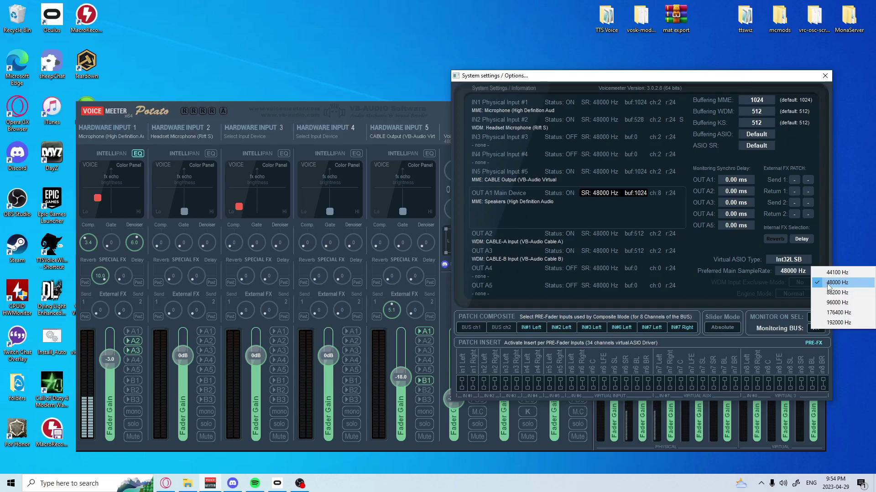
left_click(825, 76)
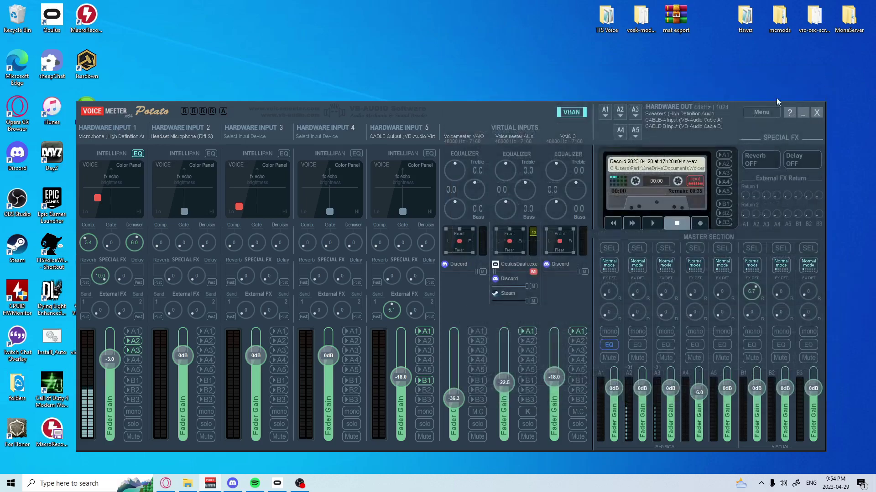
left_click_drag(515, 112, 485, 57)
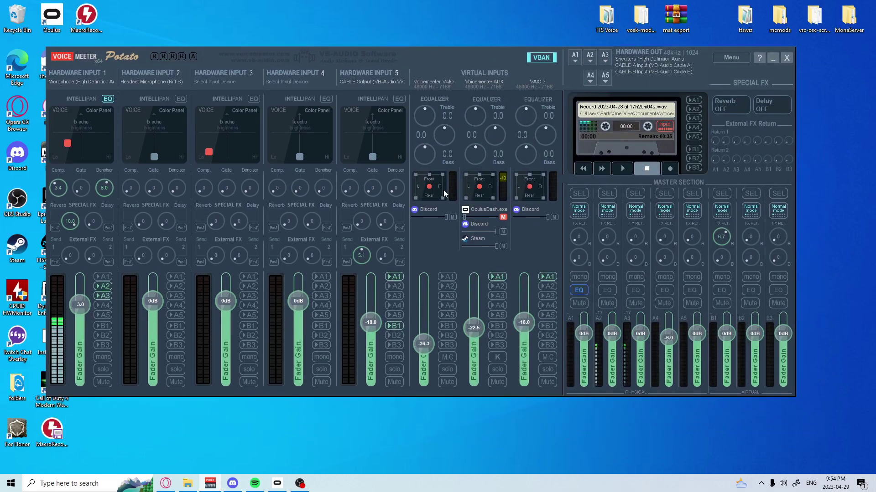
- Search the Start menu for 'cable' to find VB-CABLE C Control Panel
key("super")
type("cable")
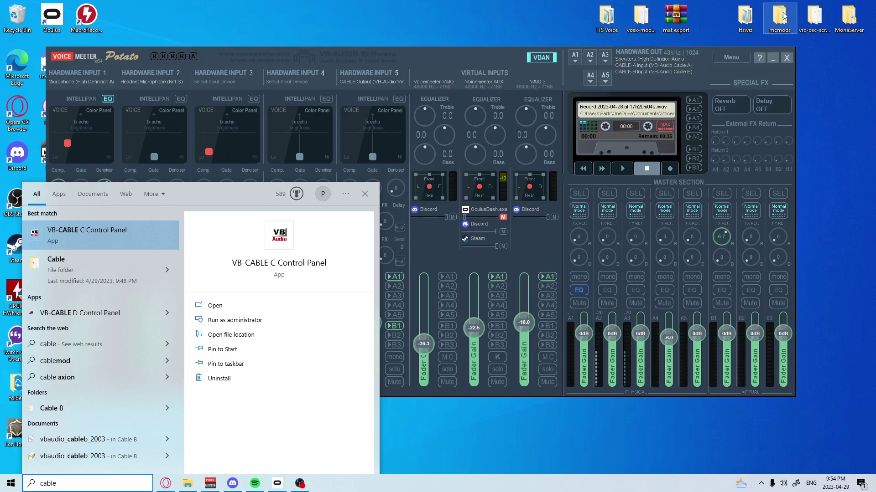
- Open VB-CABLE C Control Panel's file location and bring the control panel forward
left_click(231, 335)
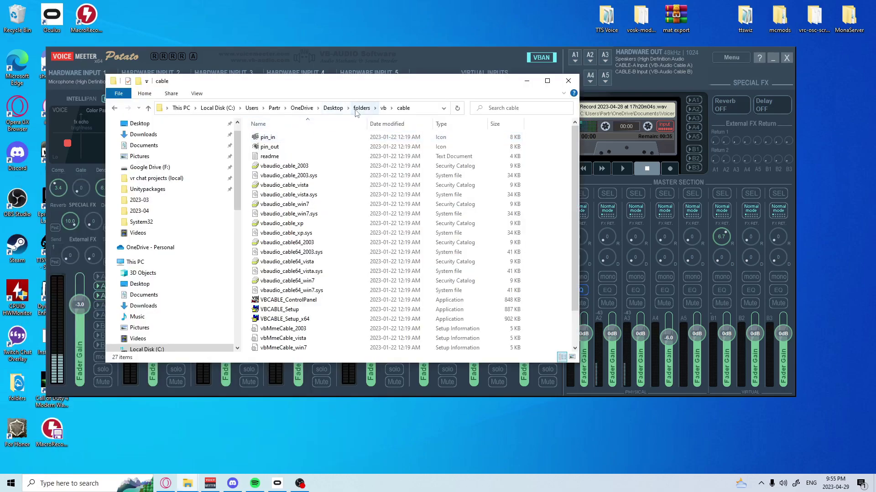
scroll(290, 265, "down", 2)
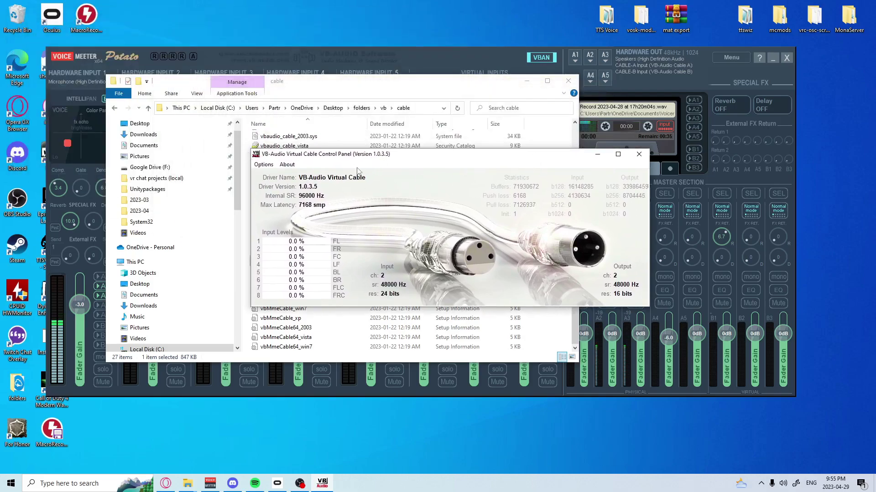
left_click_drag(487, 84, 653, 353)
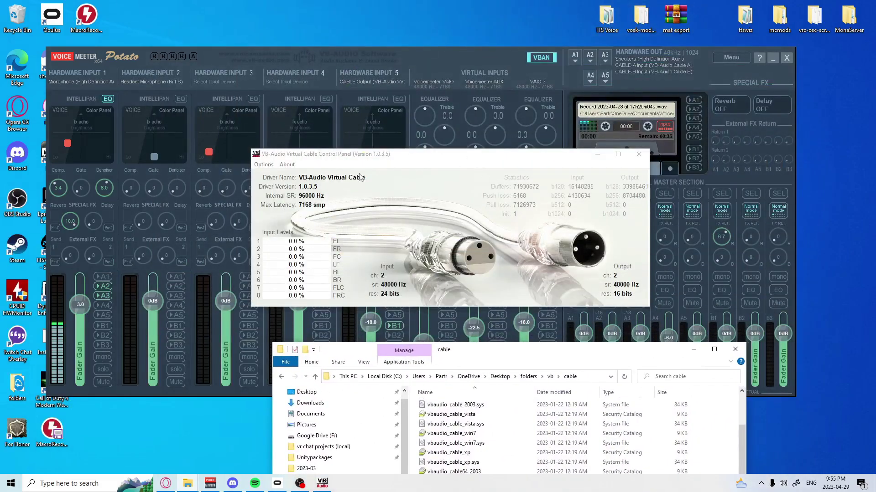
left_click(304, 200)
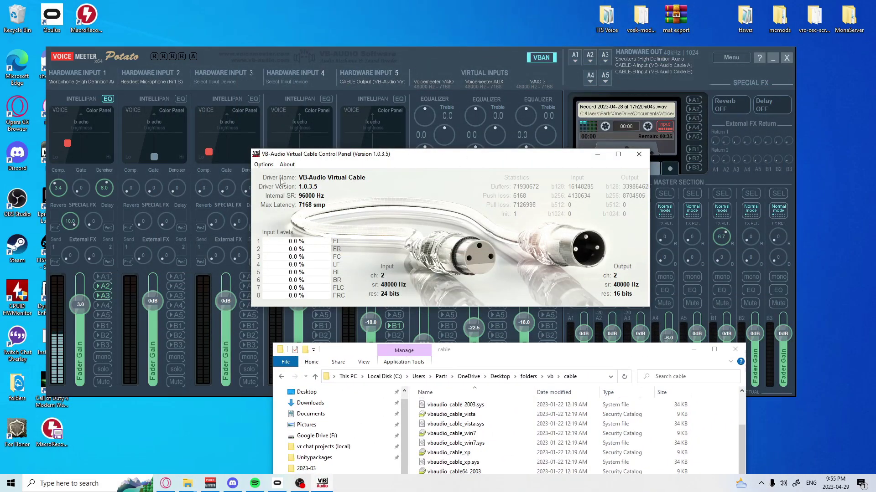
- Set the cable's internal sampling rate to 48000 Hz and acknowledge the restart notice
left_click(264, 165)
left_click(438, 158)
left_click(266, 164)
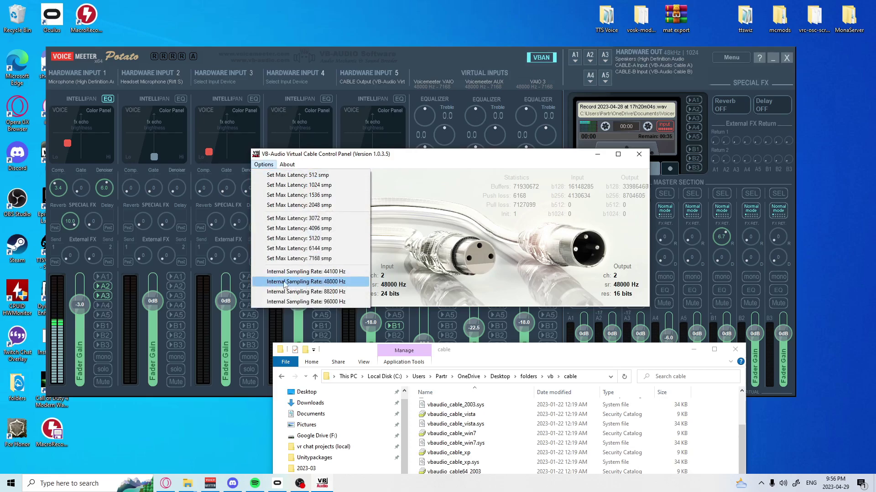
left_click(301, 302)
left_click(488, 274)
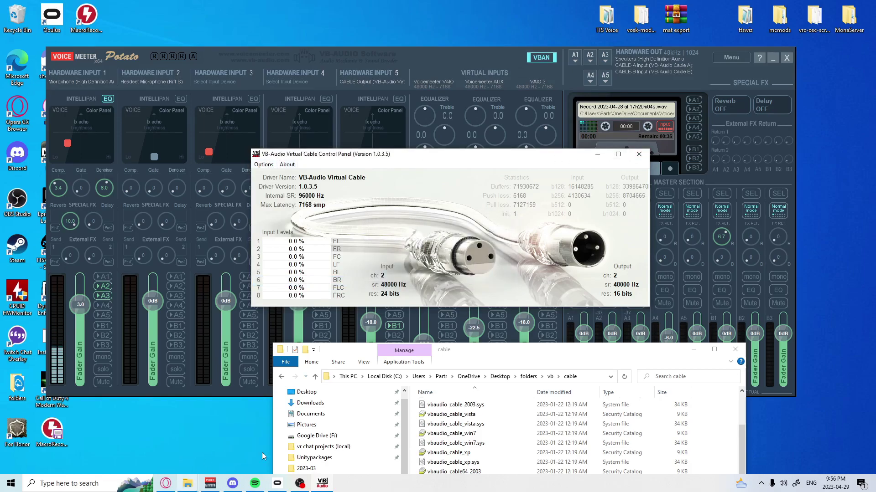
- From the Cable A folder, set Cable A's internal sampling rate to 48000 Hz
left_click(550, 377)
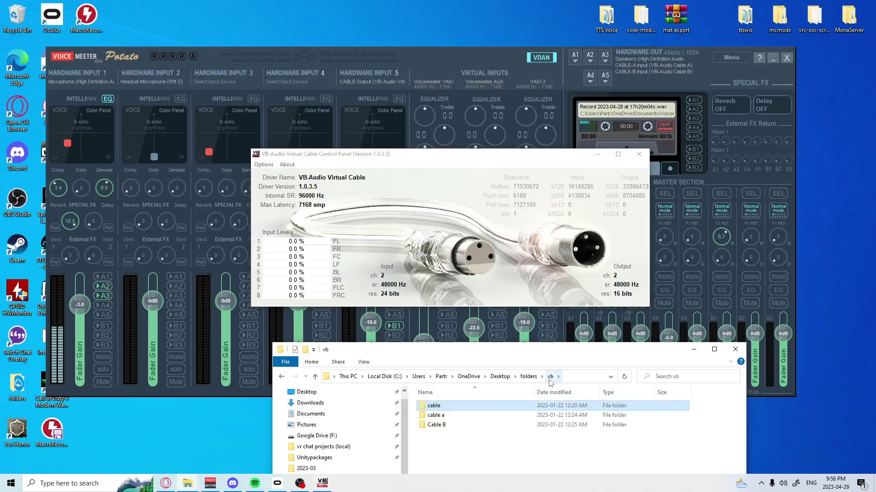
left_click(449, 416)
double_click(449, 416)
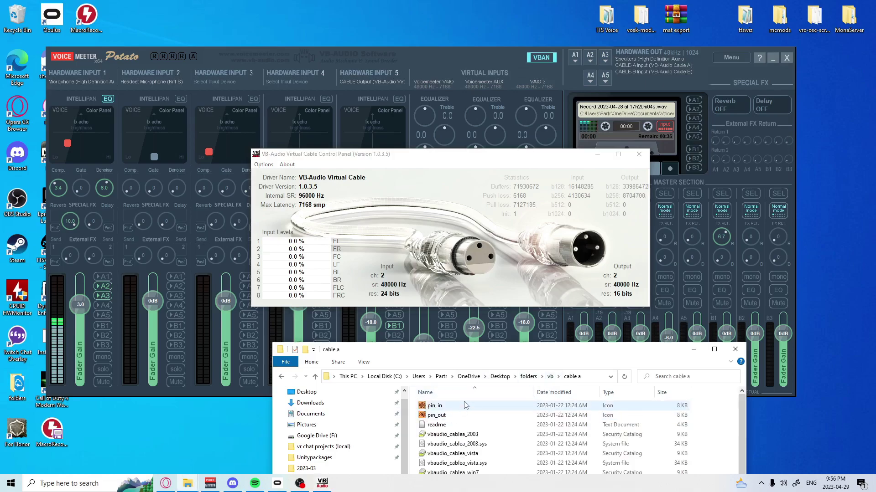
left_click_drag(411, 354, 372, 149)
double_click(410, 363)
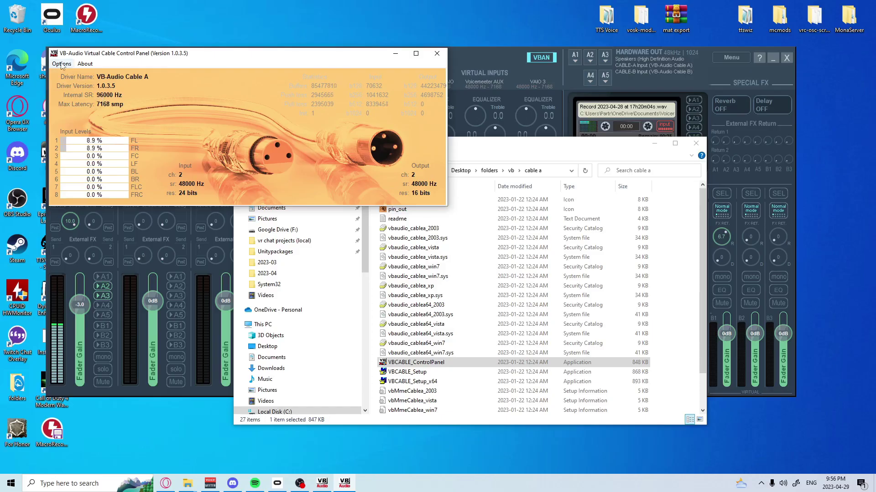
left_click(61, 64)
left_click(97, 181)
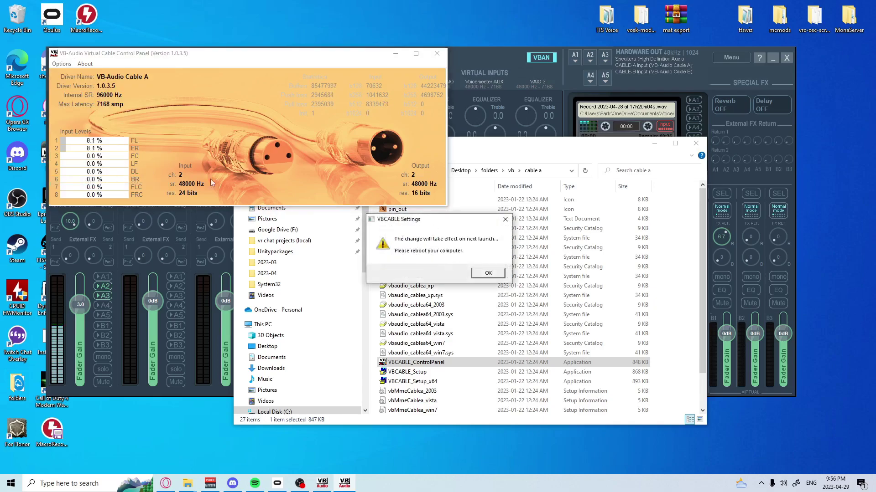
left_click(483, 273)
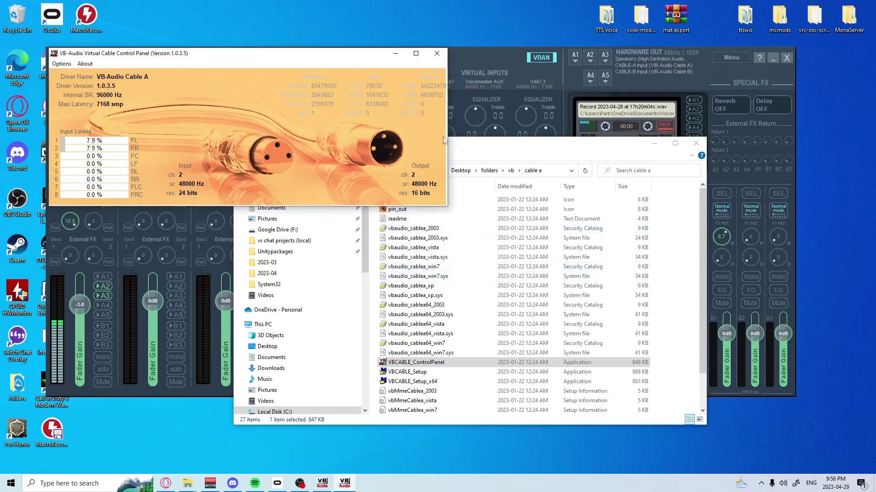
left_click(438, 56)
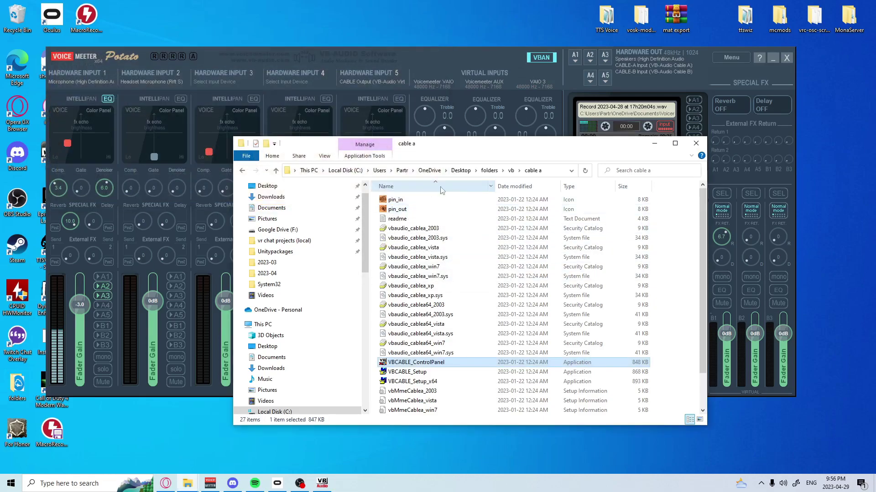
- Set Cable B's internal sampling rate to 96000 Hz, then close its folder and panels
left_click(510, 170)
left_click(389, 221)
double_click(393, 221)
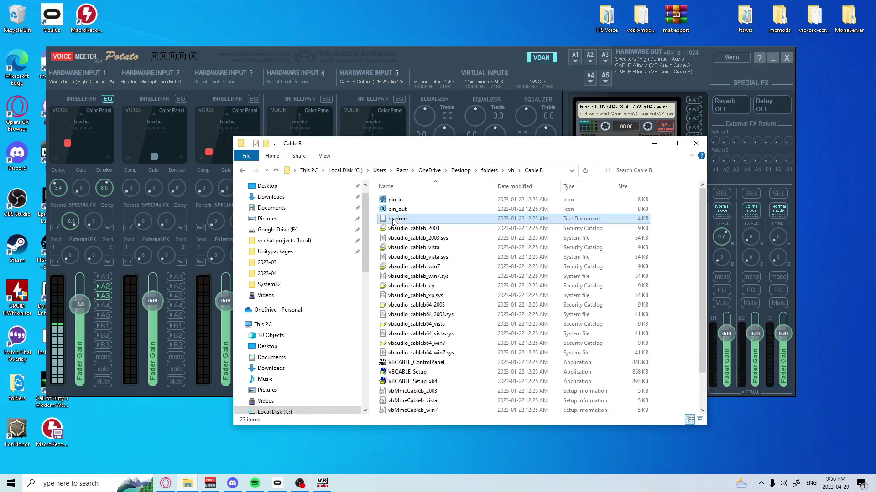
double_click(404, 382)
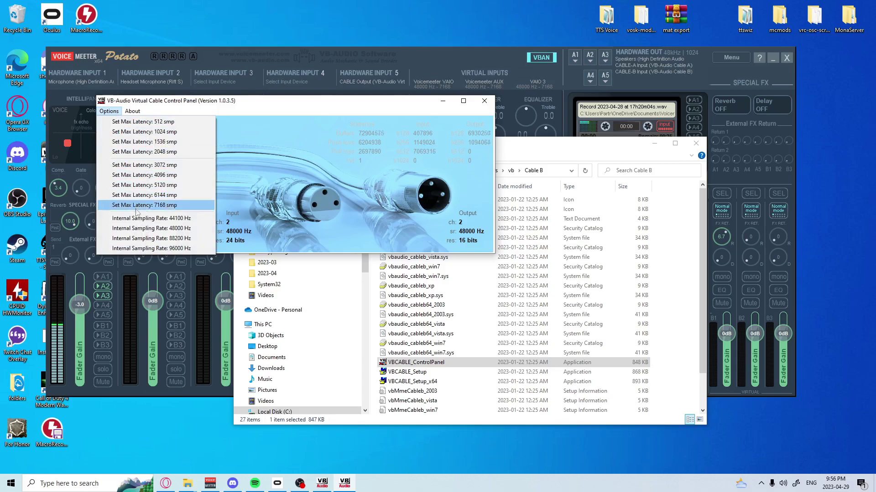
left_click(151, 248)
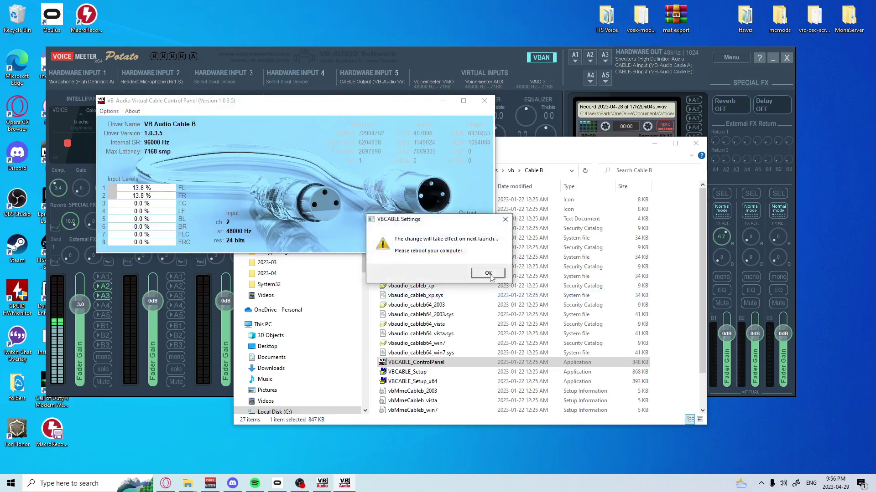
left_click(491, 274)
left_click(484, 101)
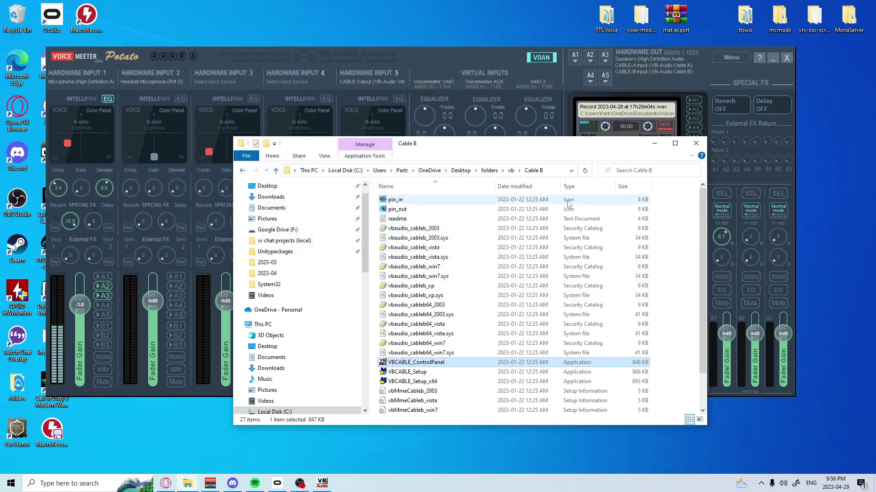
left_click(696, 146)
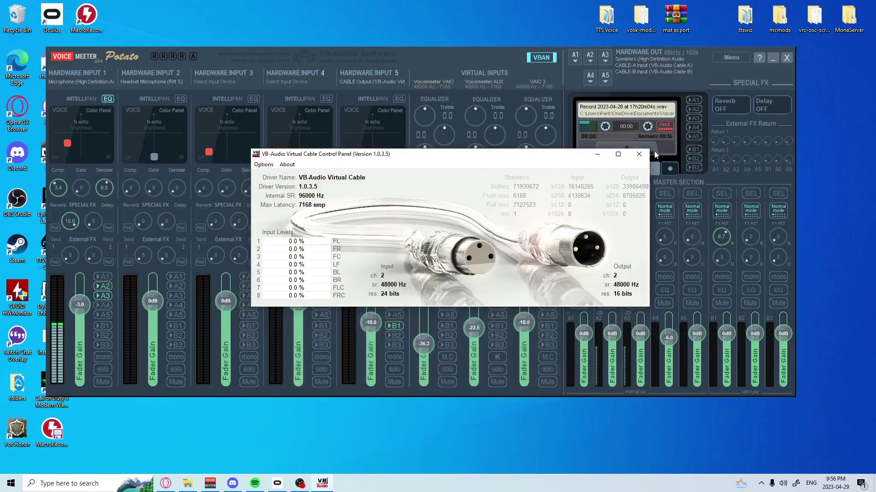
left_click(635, 157)
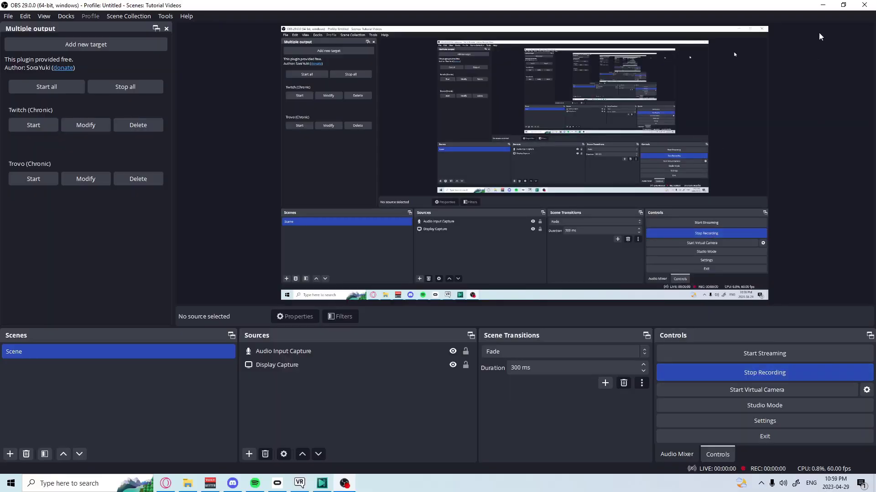
- Bring Voicemeeter forward and confirm Hardware Input 1 stays on the microphone
left_click(823, 9)
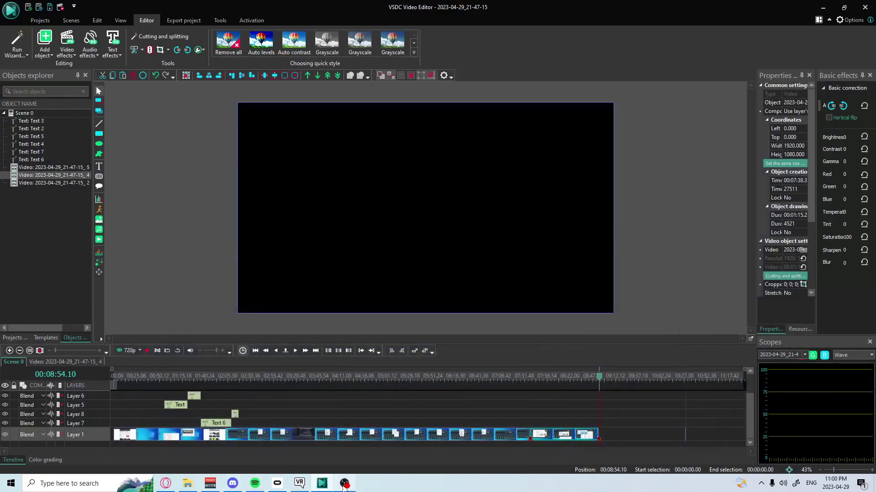
left_click(207, 481)
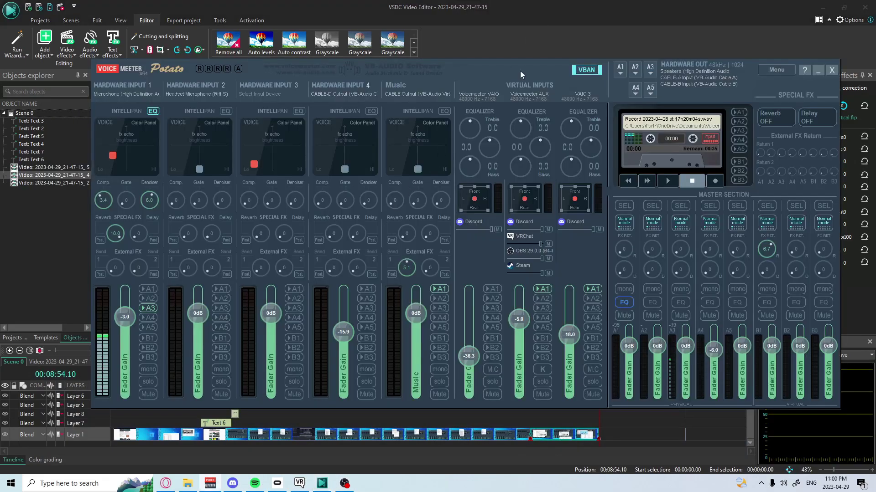
left_click_drag(520, 70, 525, 56)
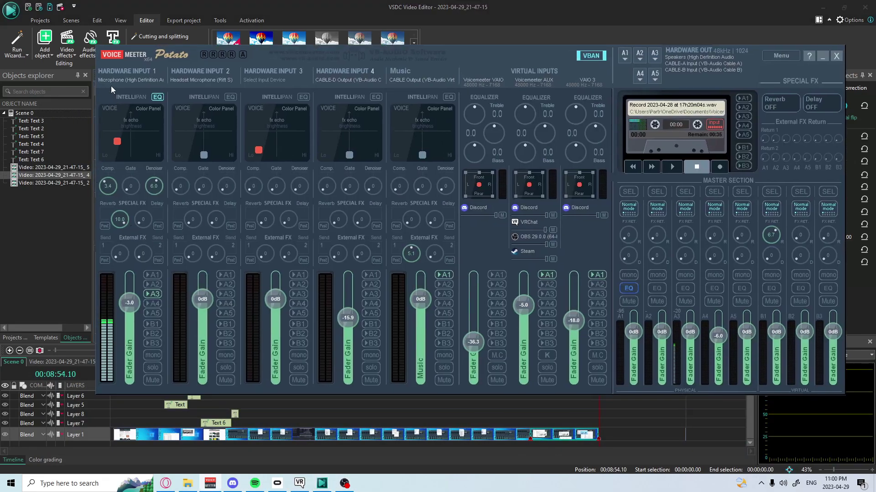
left_click(122, 79)
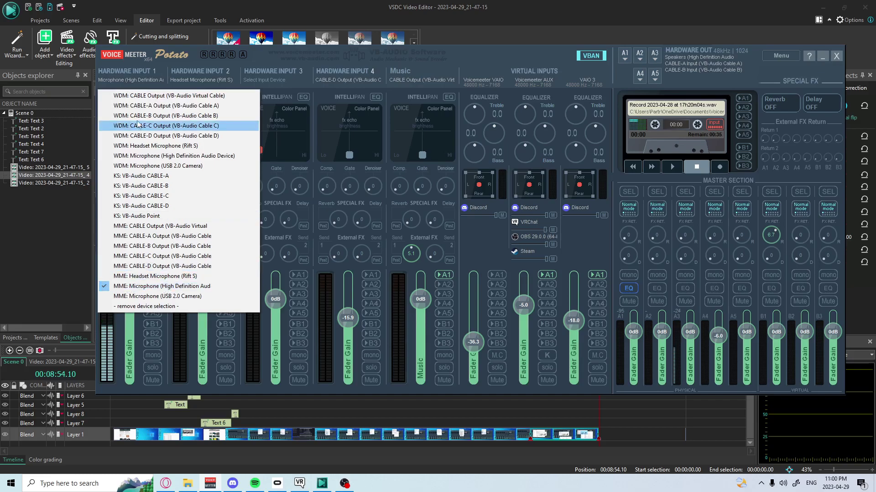
left_click(150, 287)
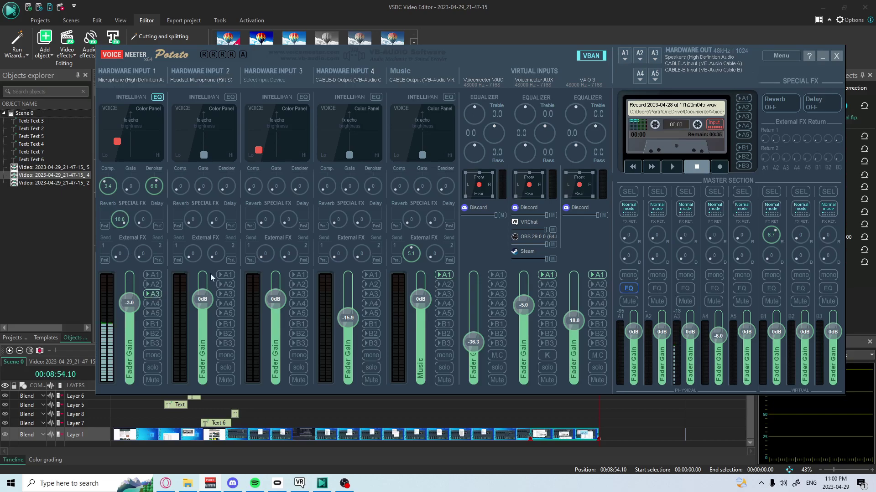
- Confirm output A3 stays on CABLE-B and A1 stays on the speakers
left_click(654, 54)
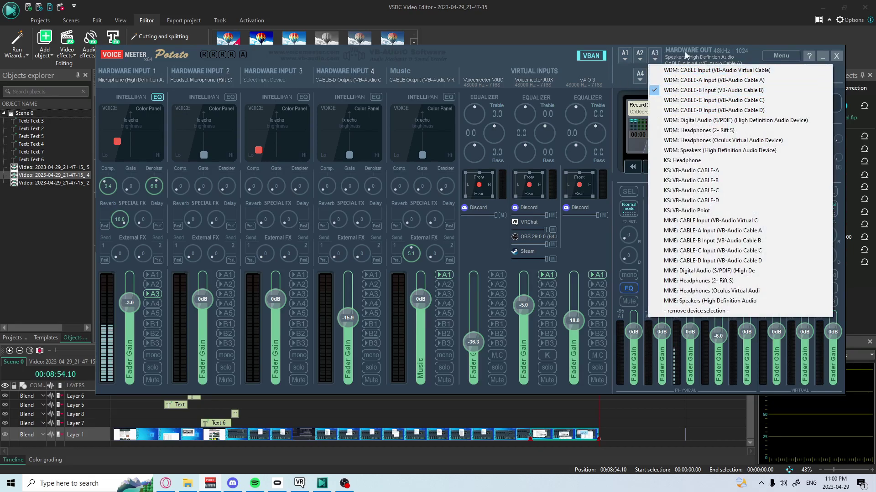
left_click(568, 57)
left_click(625, 54)
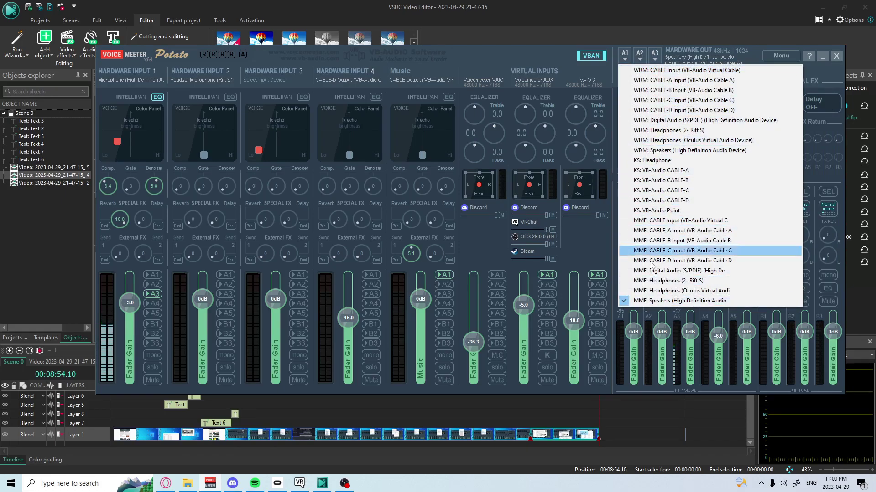
left_click(646, 302)
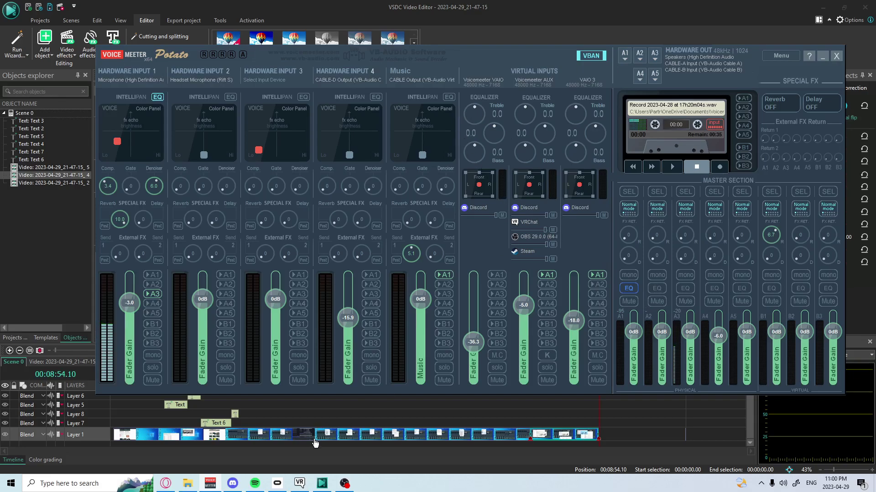
- In the Sound mixer settings, route VRChat's output to VoiceMeeter Aux Input
key("super")
type("sound mixer")
key("Return")
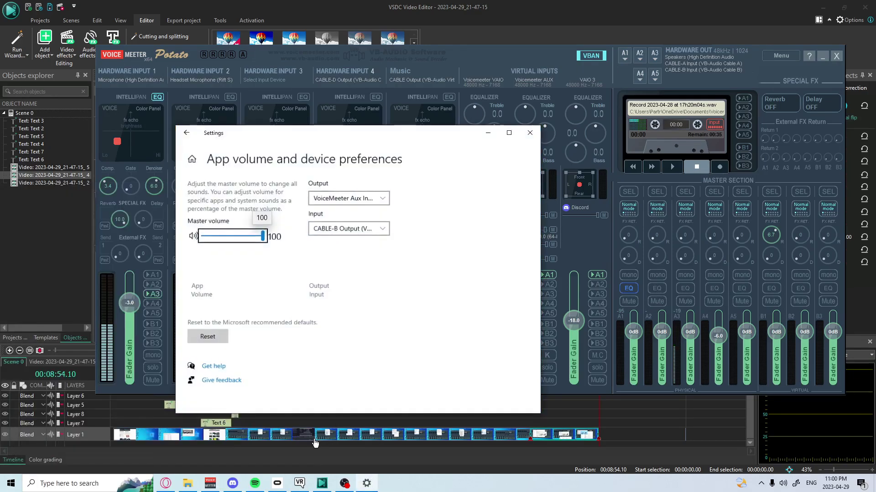
scroll(288, 295, "down", 7)
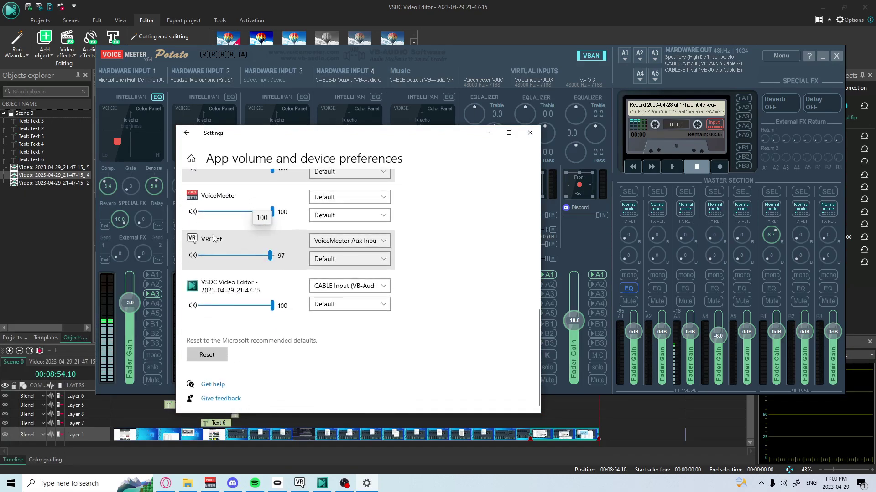
left_click(310, 242)
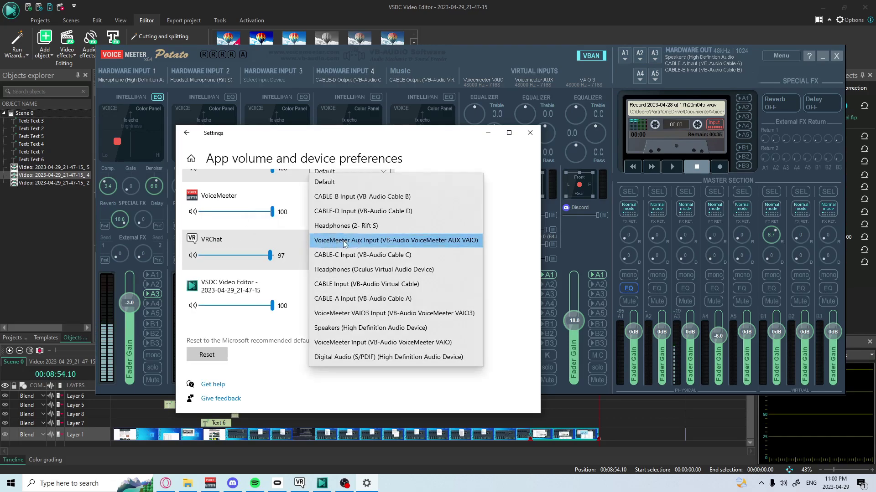
left_click(361, 242)
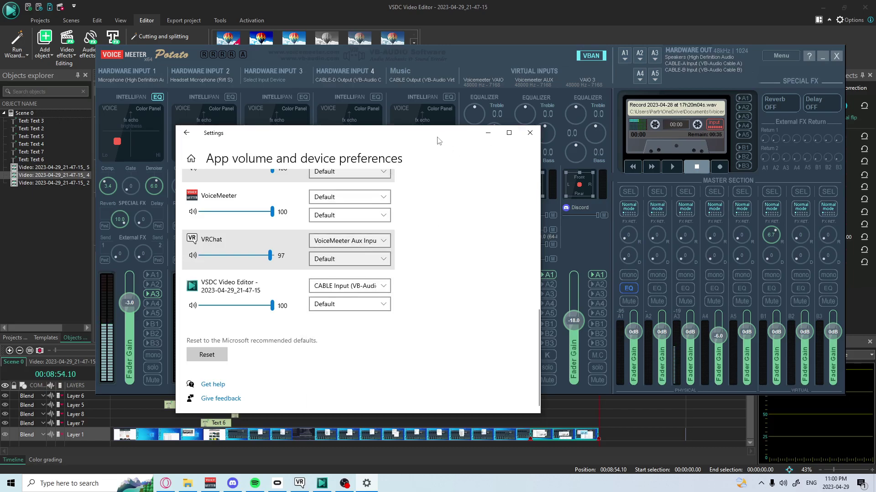
left_click_drag(438, 141, 350, 145)
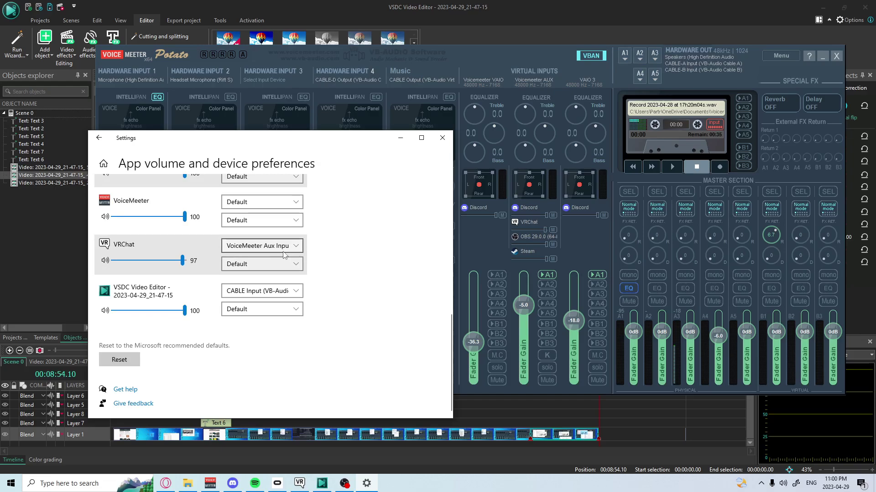
scroll(283, 248, "up", 1)
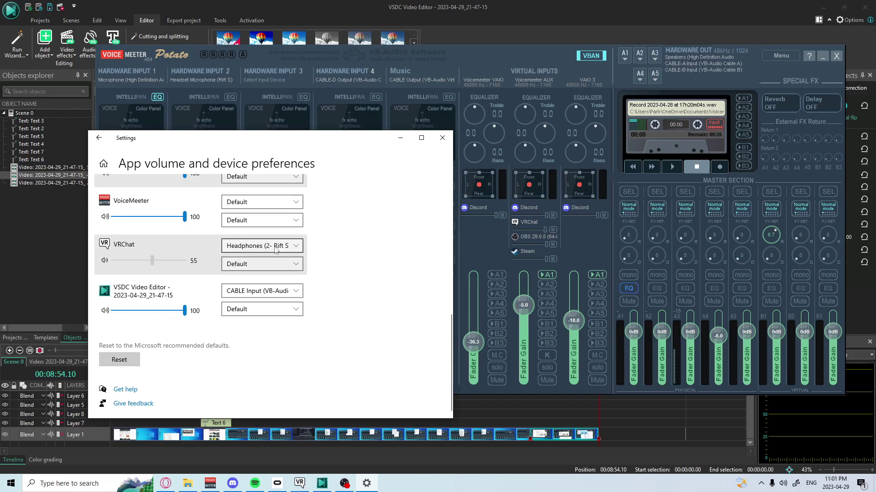
left_click(275, 249)
left_click(258, 247)
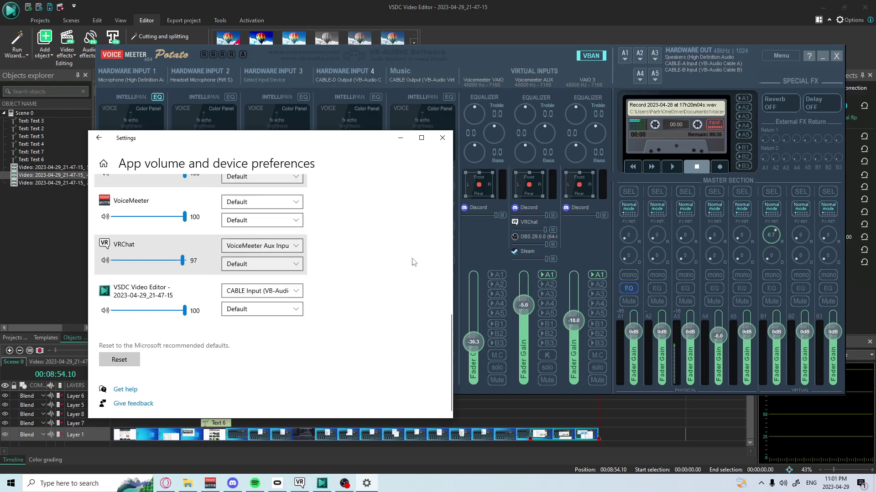
- Keep VoiceMeeter Aux Input as default output and CABLE-B Output as default input, then minimize Settings
scroll(396, 280, "up", 8)
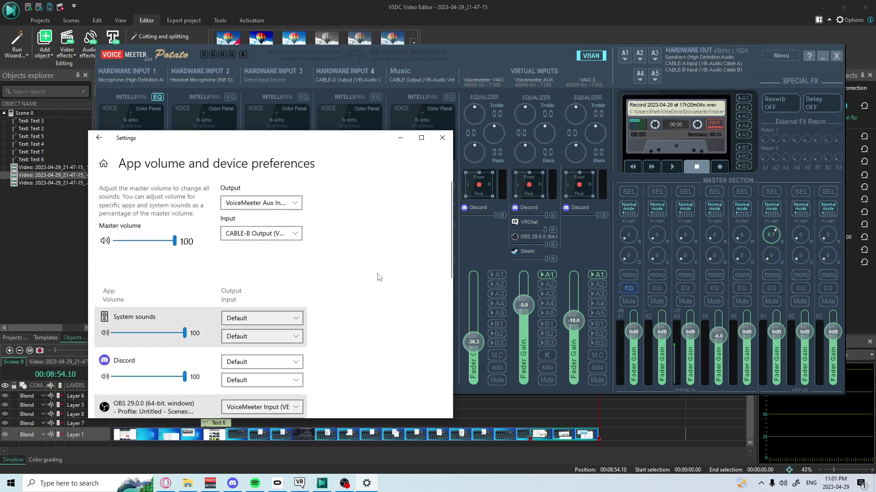
left_click(247, 202)
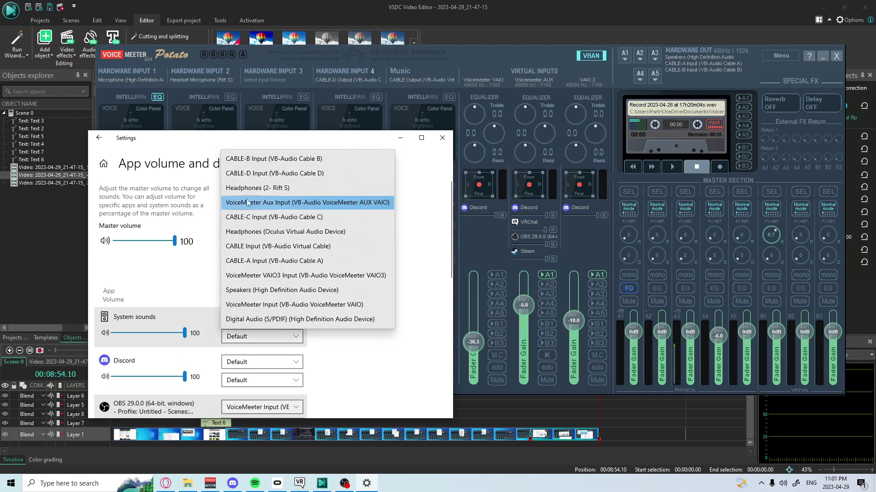
left_click(274, 206)
left_click(245, 232)
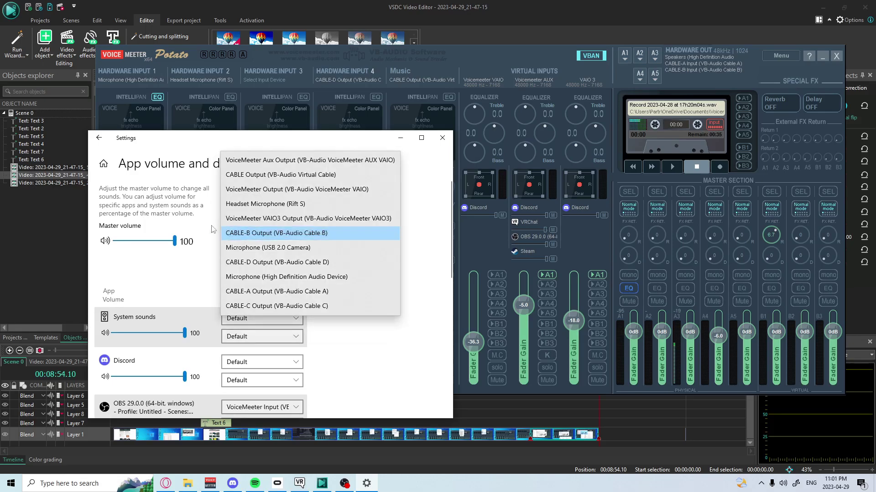
left_click(243, 233)
left_click(233, 237)
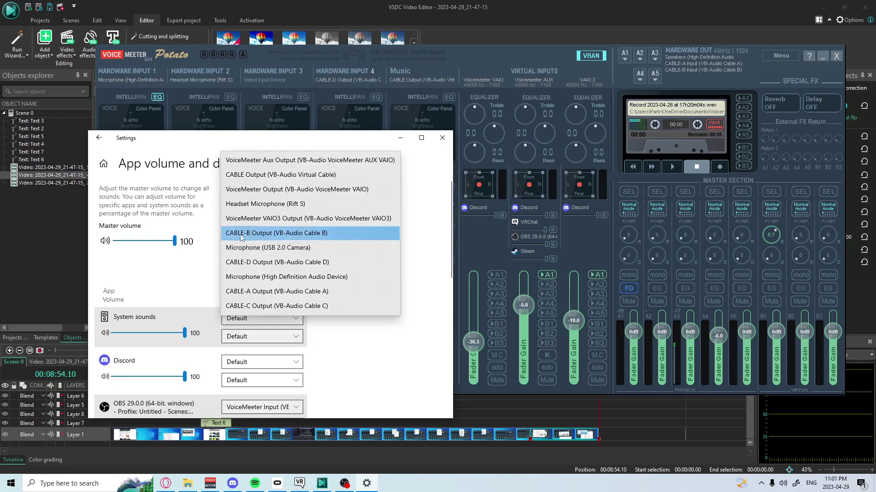
left_click(205, 221)
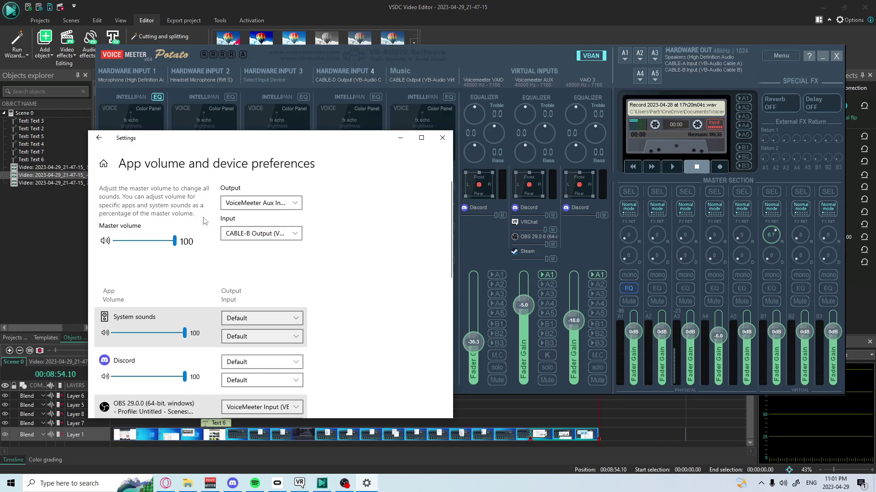
scroll(292, 261, "down", 5)
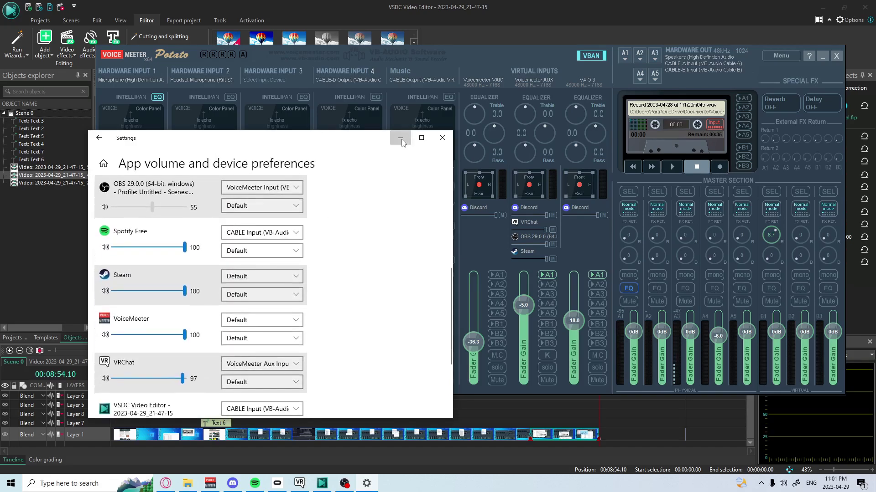
left_click(401, 138)
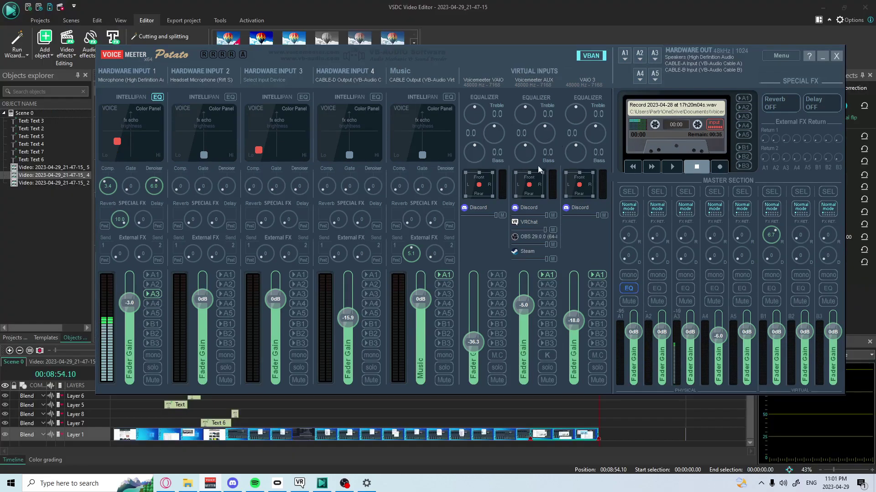
- In VRChat's audio settings, choose CABLE-B Output as the microphone, then switch back to Voicemeeter
left_click(300, 484)
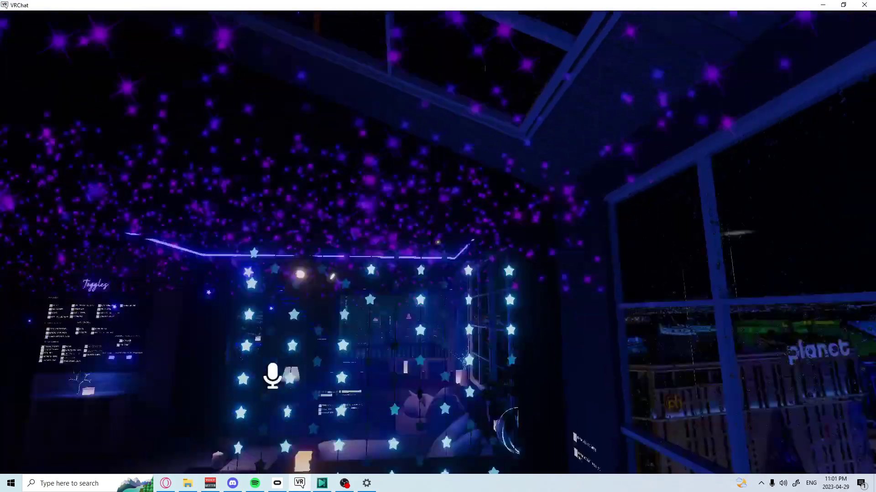
key("Escape")
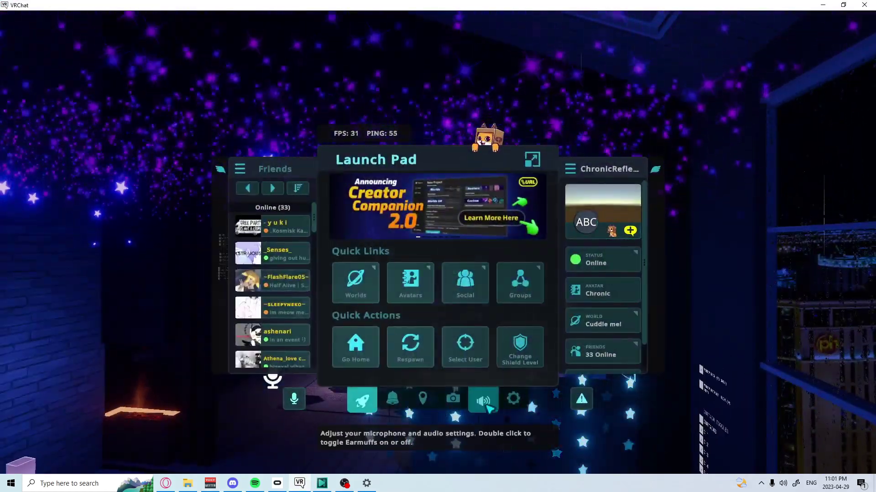
left_click(487, 405)
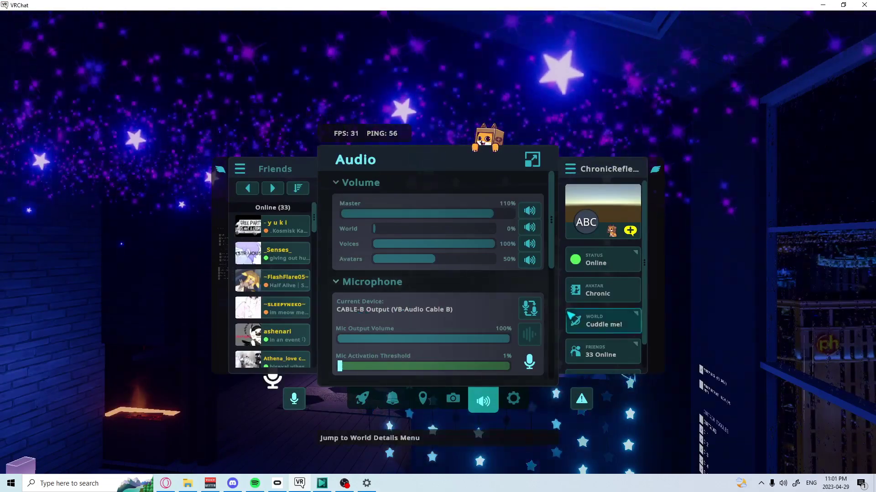
left_click(529, 309)
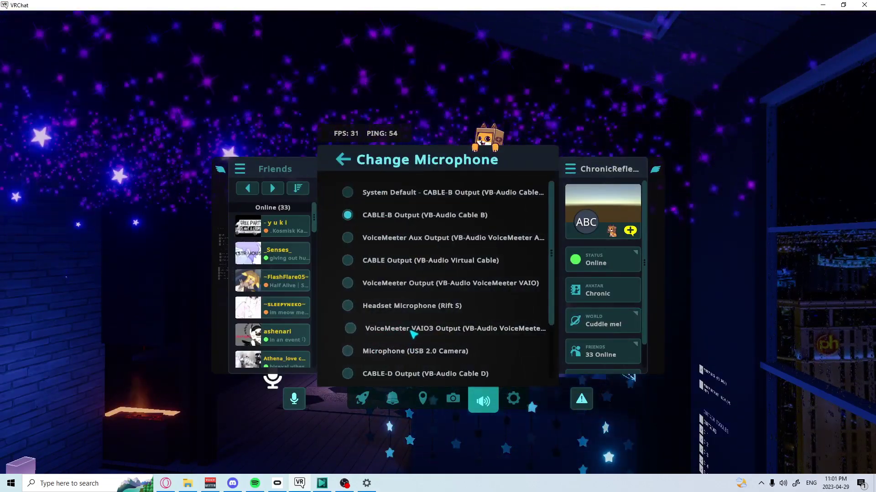
left_click(388, 220)
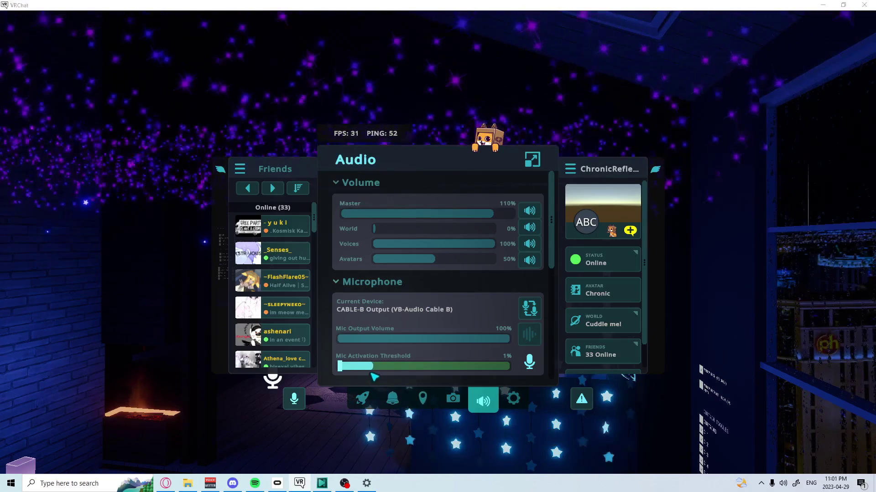
key("alt+Tab")
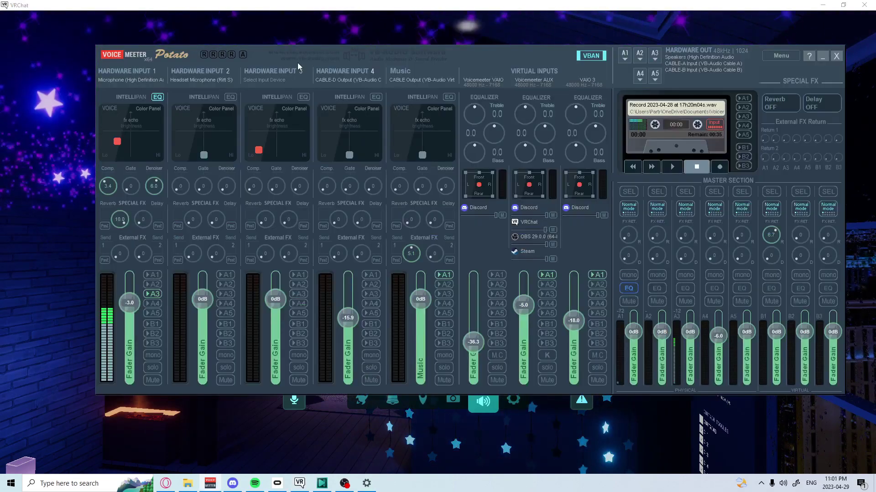
- Raise Hardware Input 1's fader to 0 dB and minimize the Voicemeeter mixer
left_click_drag(297, 62, 430, 74)
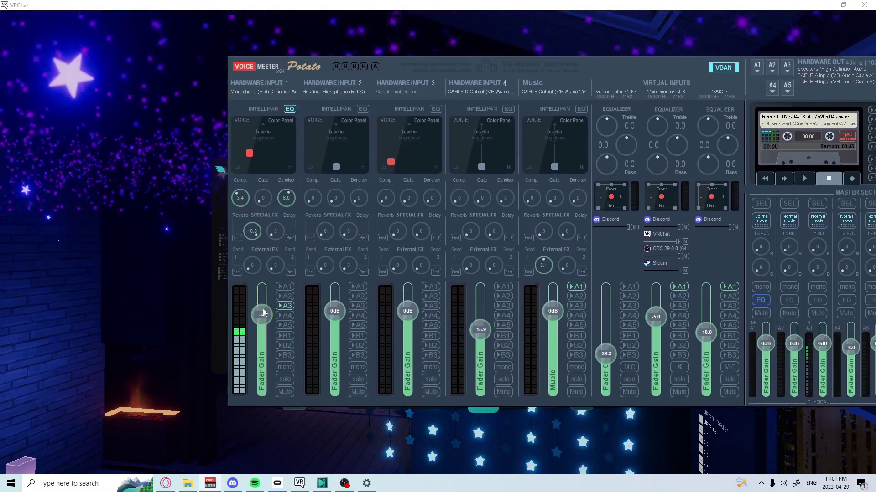
left_click_drag(267, 300, 261, 314)
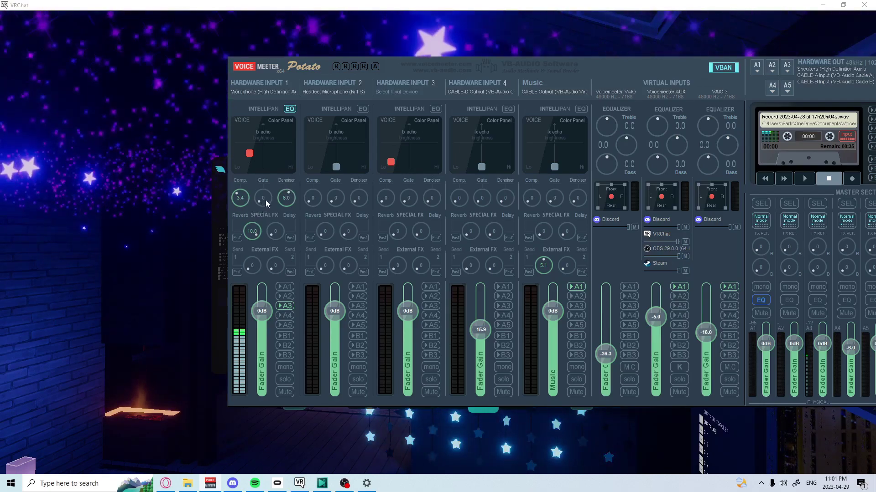
left_click_drag(629, 70, 509, 83)
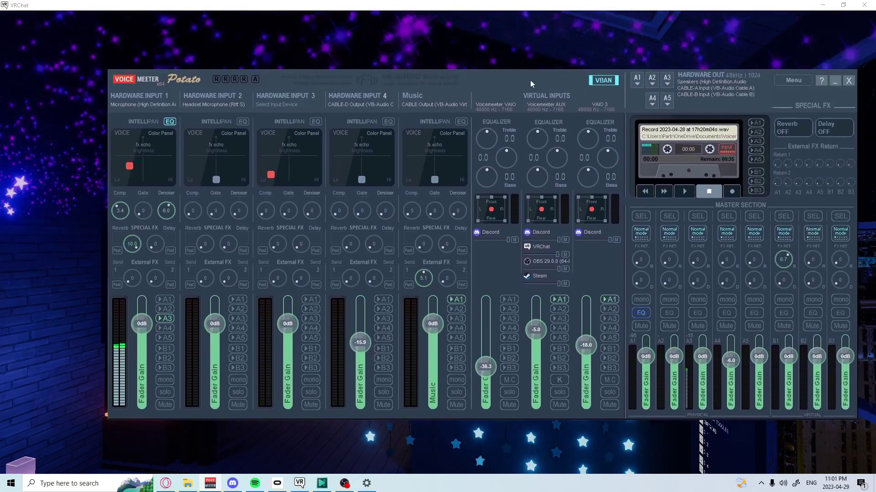
left_click(833, 82)
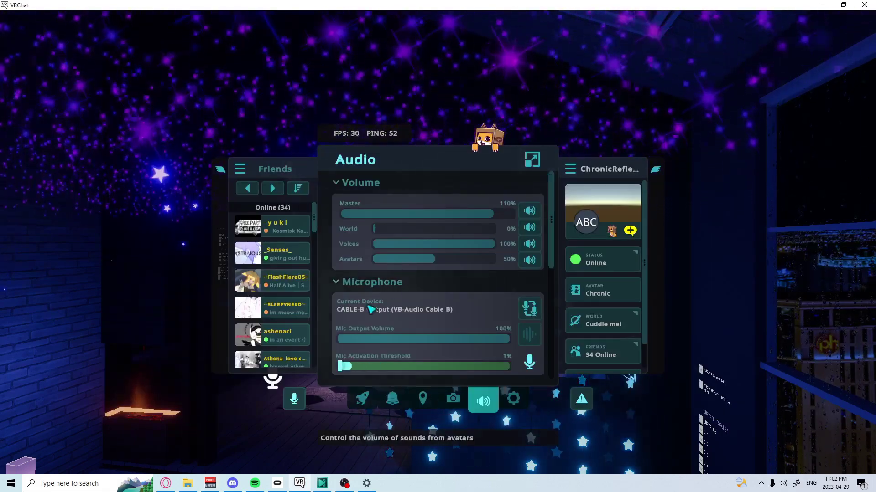
- Open Windows Sound mixer options from a Start search for 'sound'
left_click(256, 484)
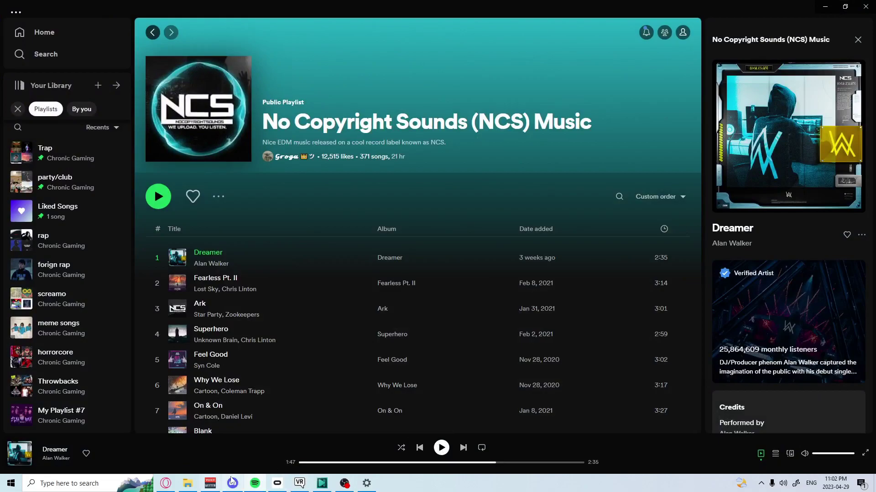
key("super")
type("soun")
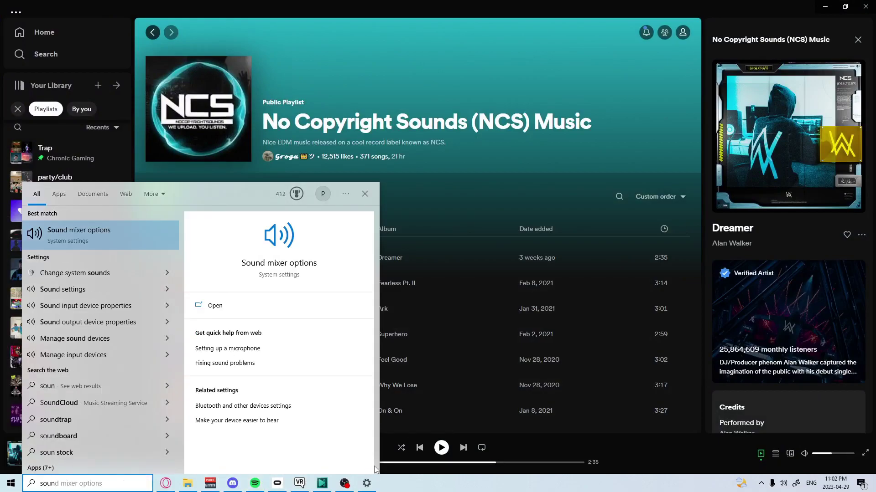
key("Return")
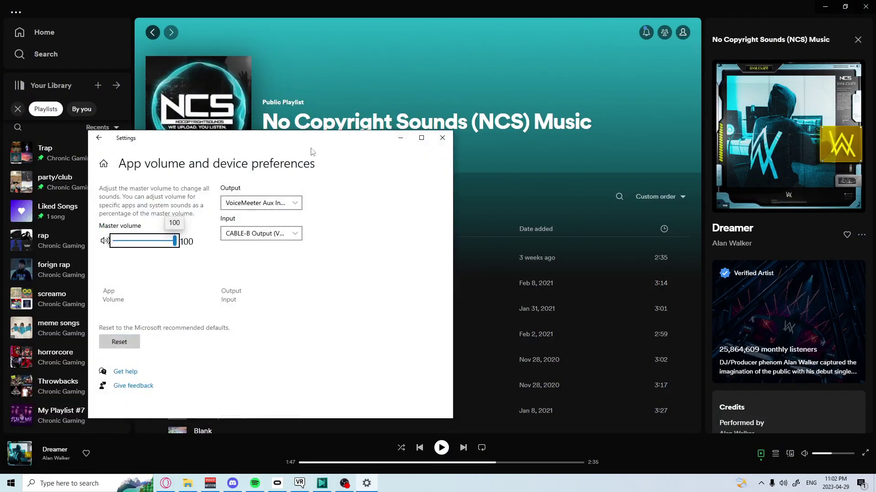
left_click(442, 139)
key("super")
type("s")
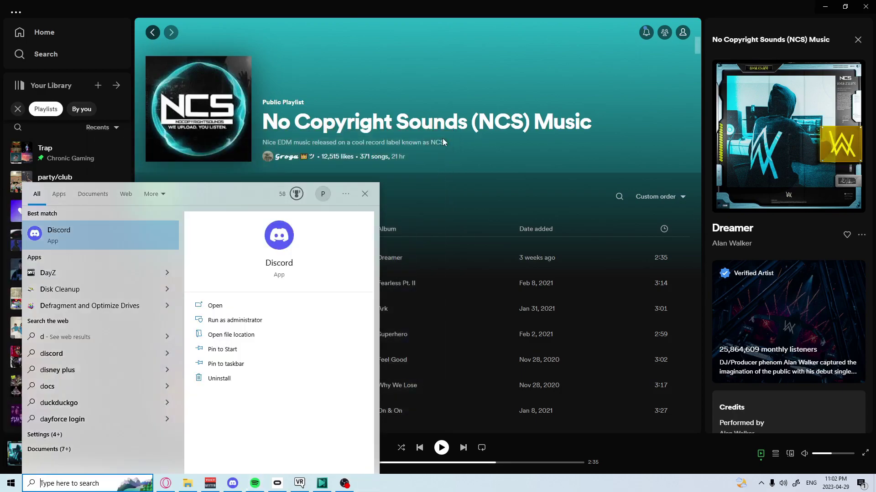
type("ound")
key("Return")
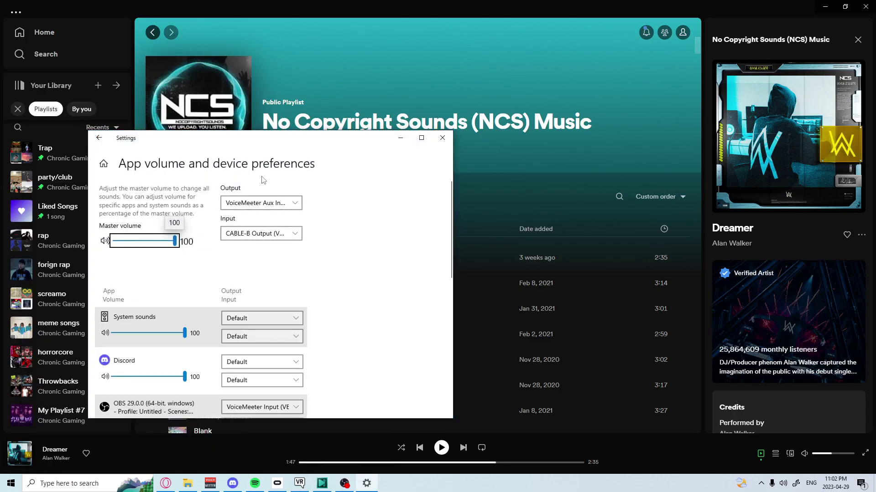
- Set Spotify Free's output device to CABLE Input (VB-Audio Virtual Cable)
scroll(211, 231, "down", 5)
scroll(211, 230, "down", 1)
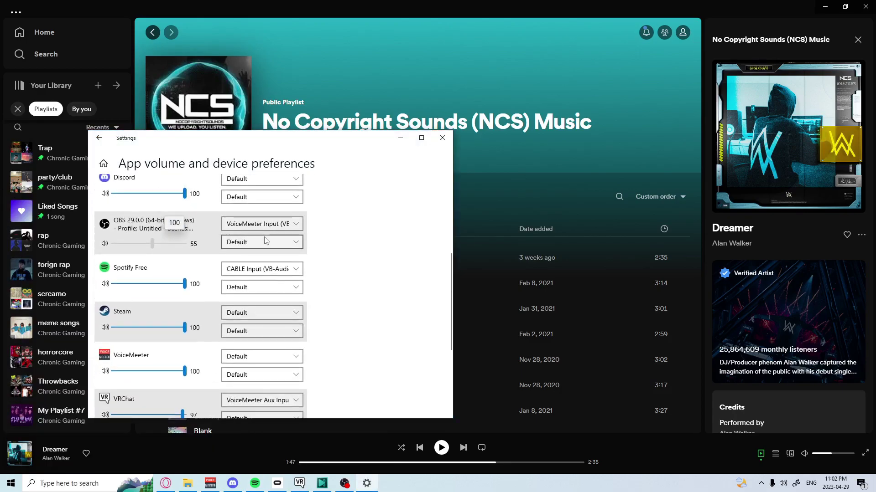
left_click(238, 270)
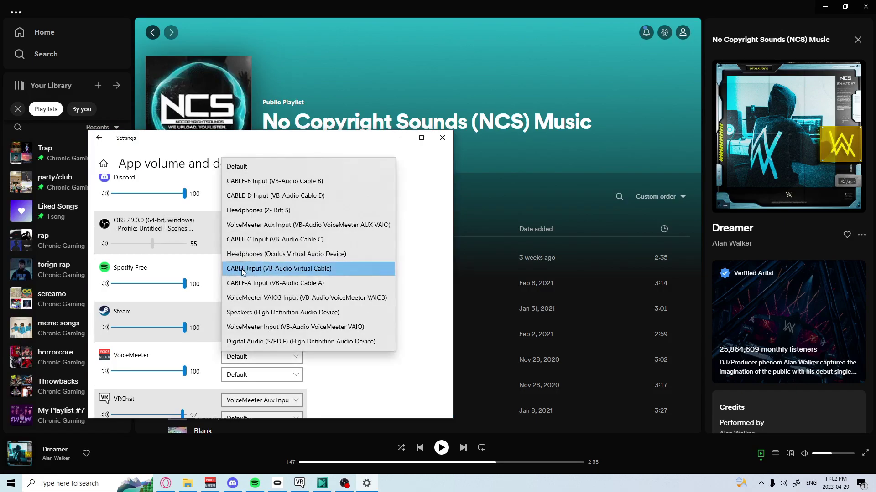
left_click(239, 270)
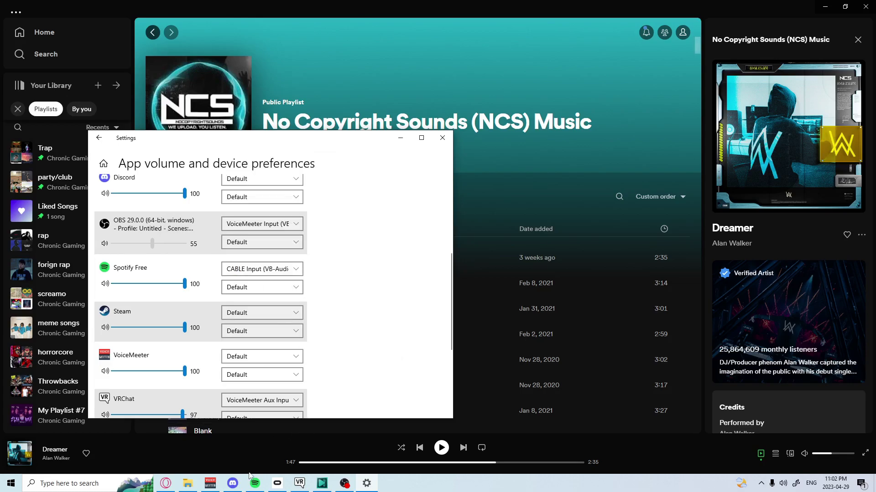
left_click(232, 484)
- Keep MME: CABLE Output as the input device of Voicemeeter's Music strip
left_click(208, 484)
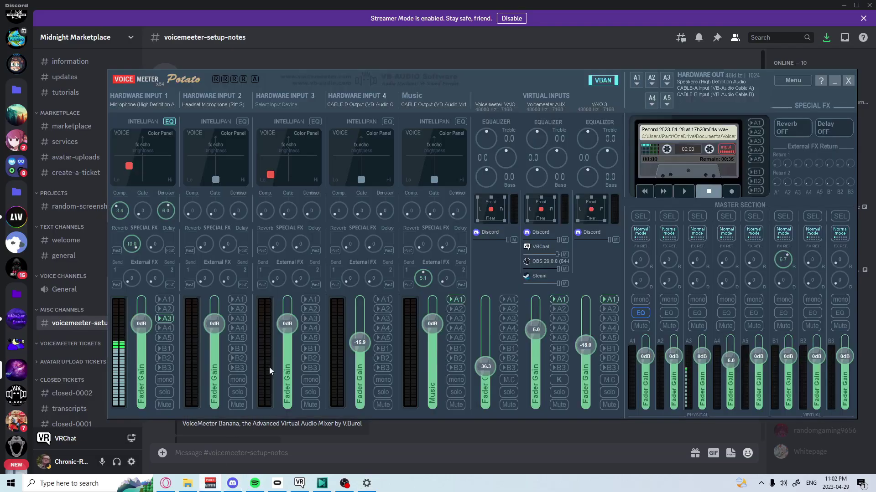
left_click(422, 105)
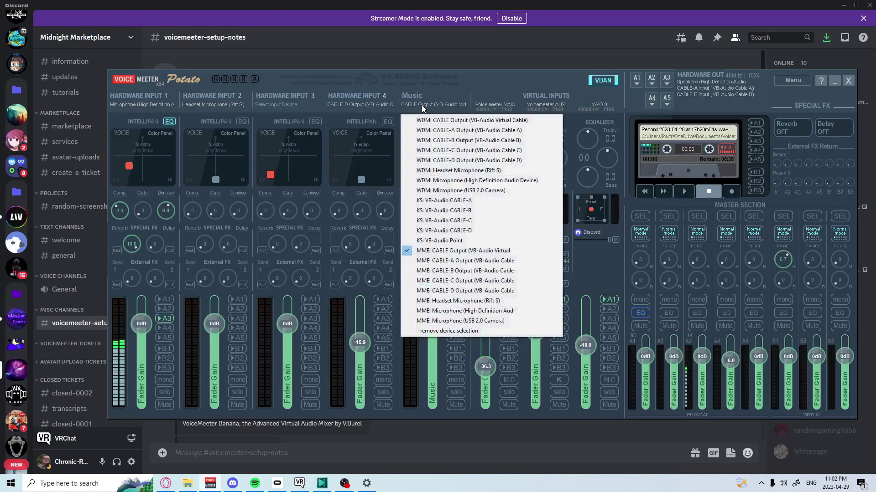
left_click(437, 254)
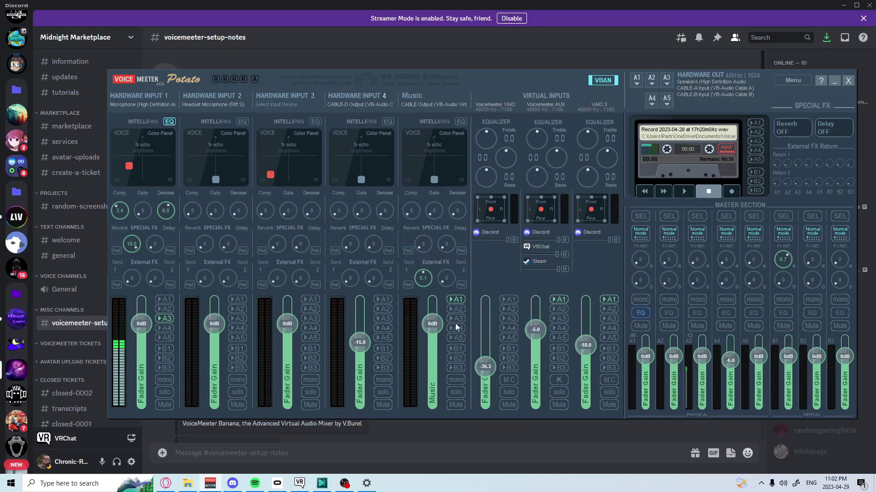
- Start Spotify playback of Dreamer, then minimize Spotify
left_click(256, 484)
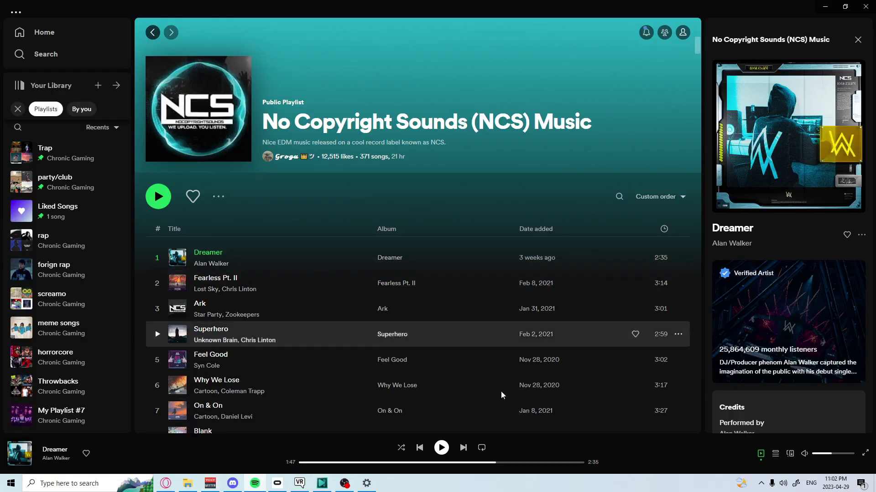
left_click(441, 447)
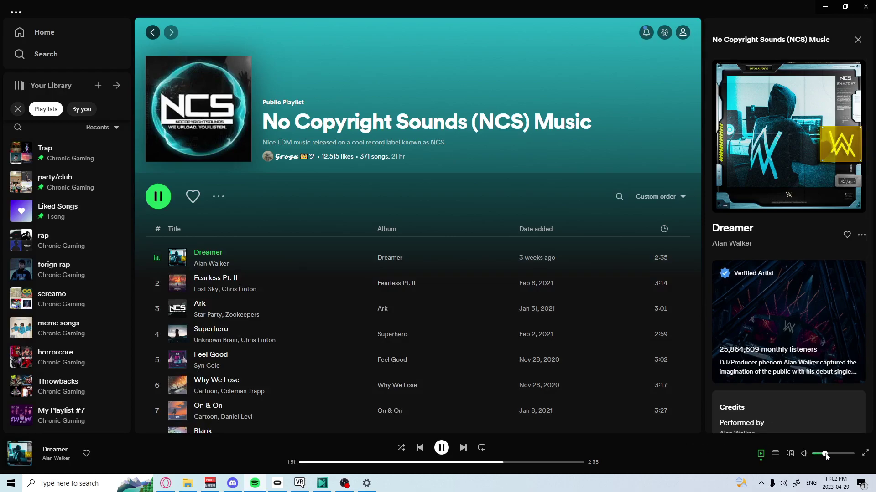
left_click(829, 12)
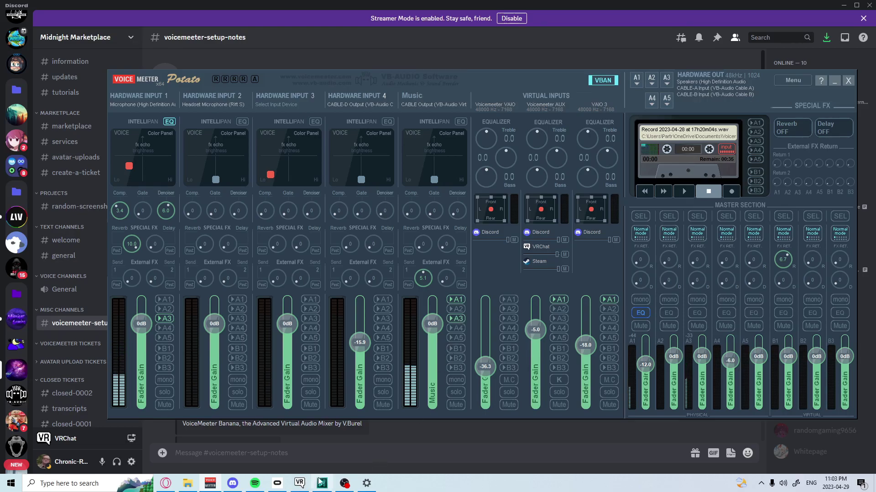
- Turn on the Music strip's A3 send in Voicemeeter, then minimize the mixer to reveal VRChat
left_click(300, 484)
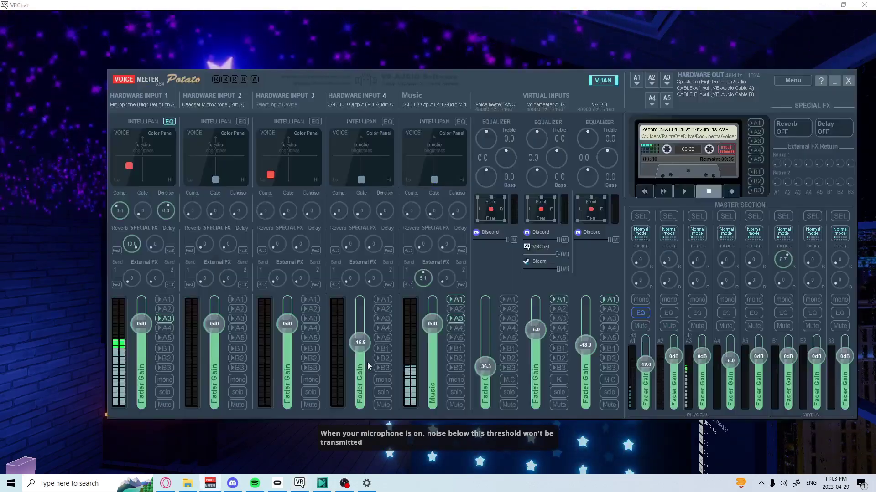
key("alt+Tab")
left_click(455, 318)
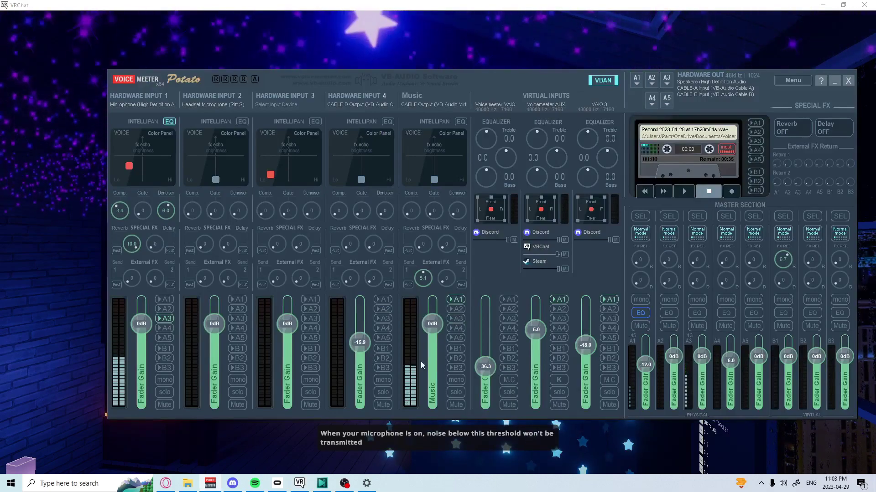
left_click(835, 82)
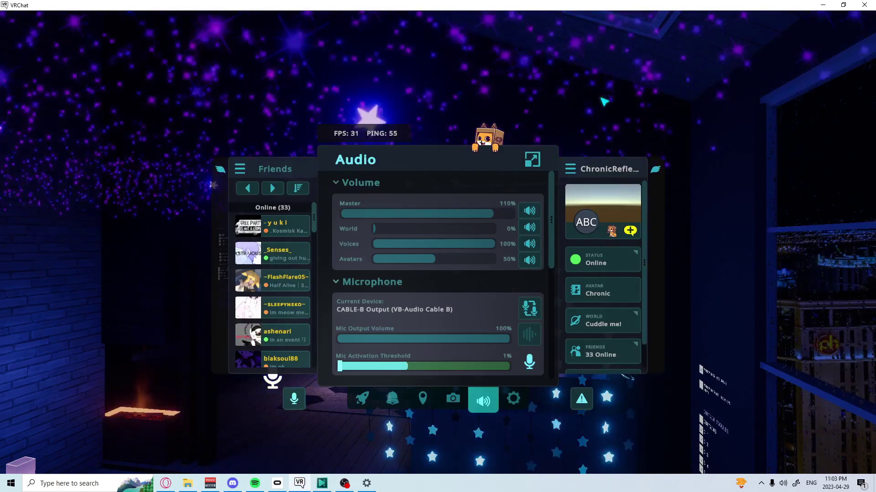
- Close VRChat's Audio quick menu with Escape to show the starry world
key("Escape")
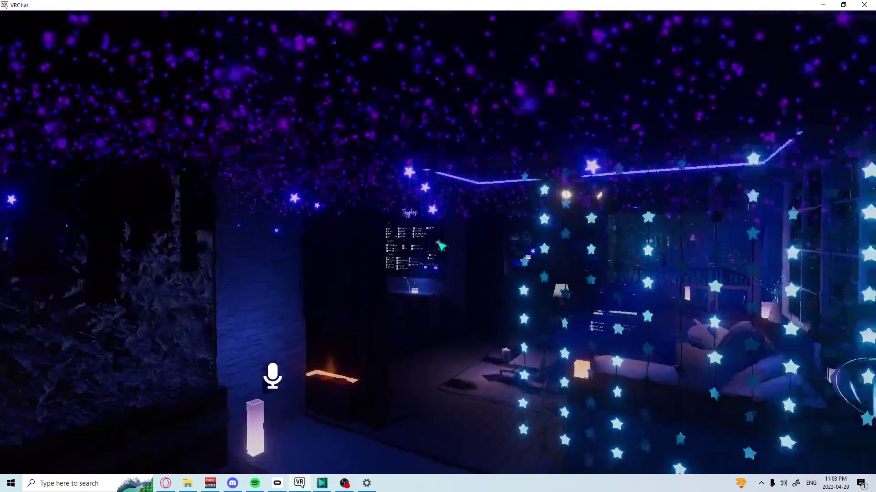